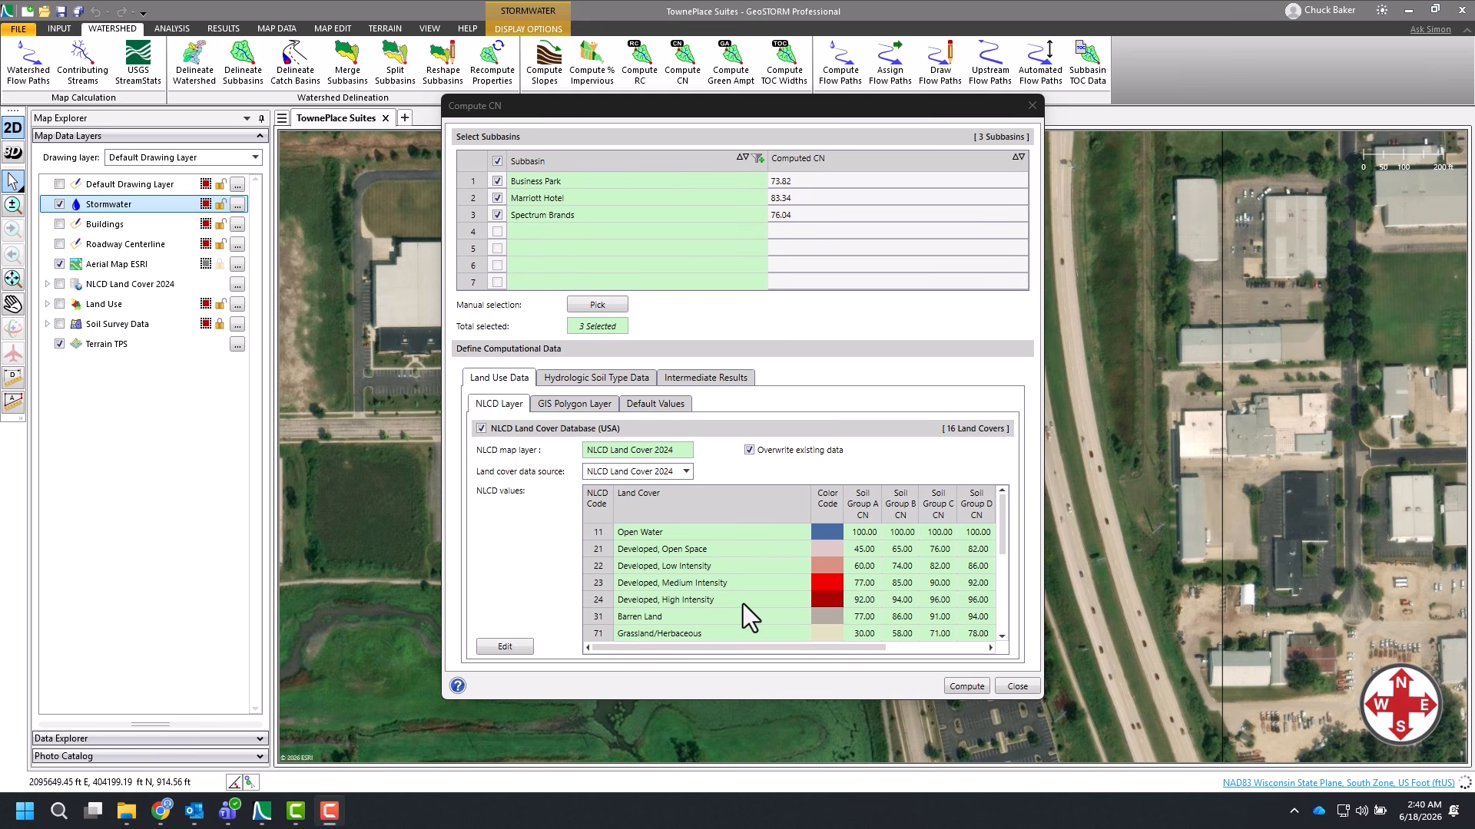
Review the soil group curve numbers assigned to the NLCD land cover classes.
{"action": "scroll", "coordinate": [742, 604], "scroll_direction": "down", "scroll_amount": 4}
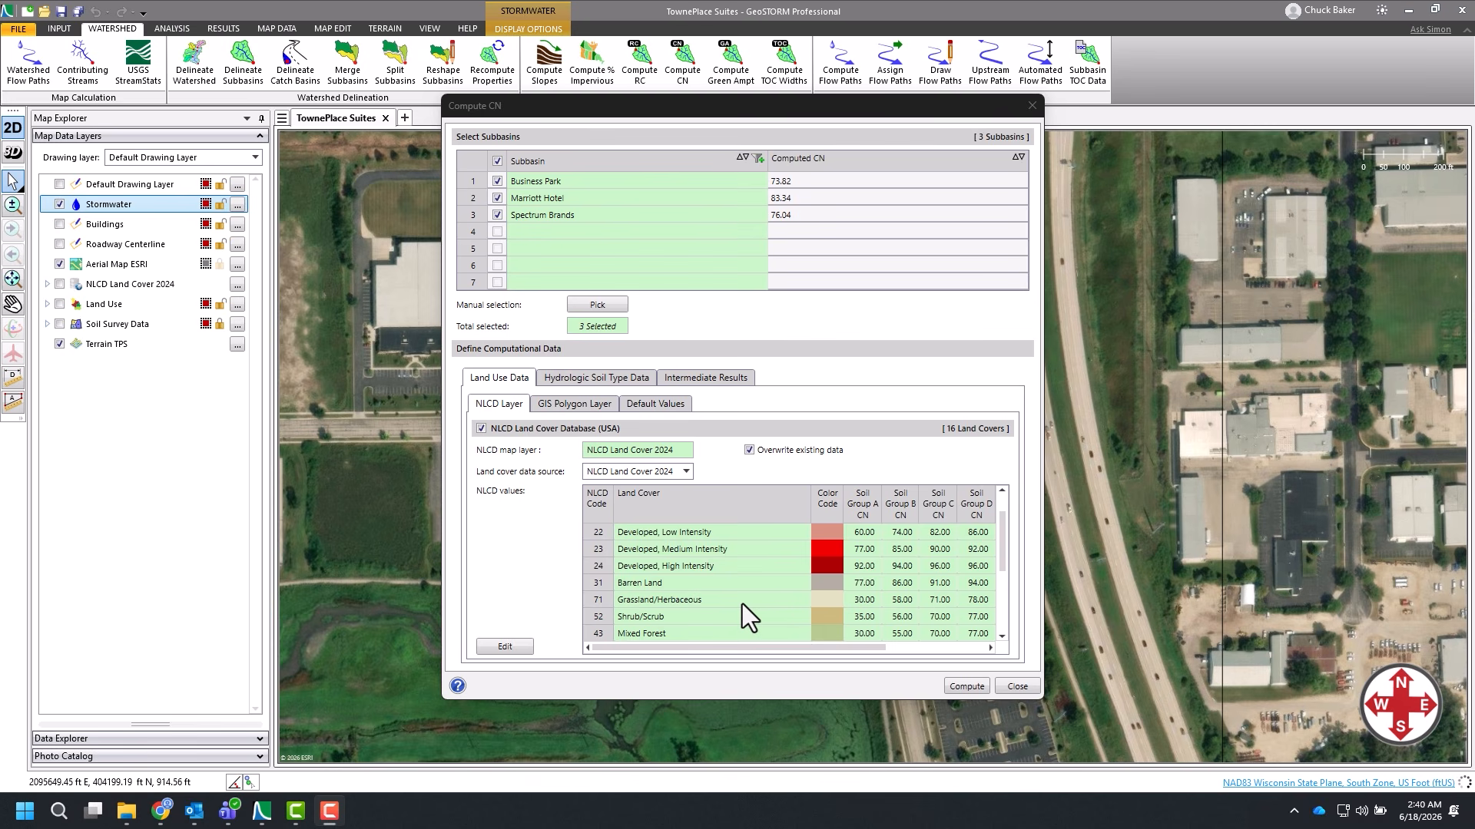
{"action": "scroll", "coordinate": [742, 604], "scroll_direction": "down", "scroll_amount": 1}
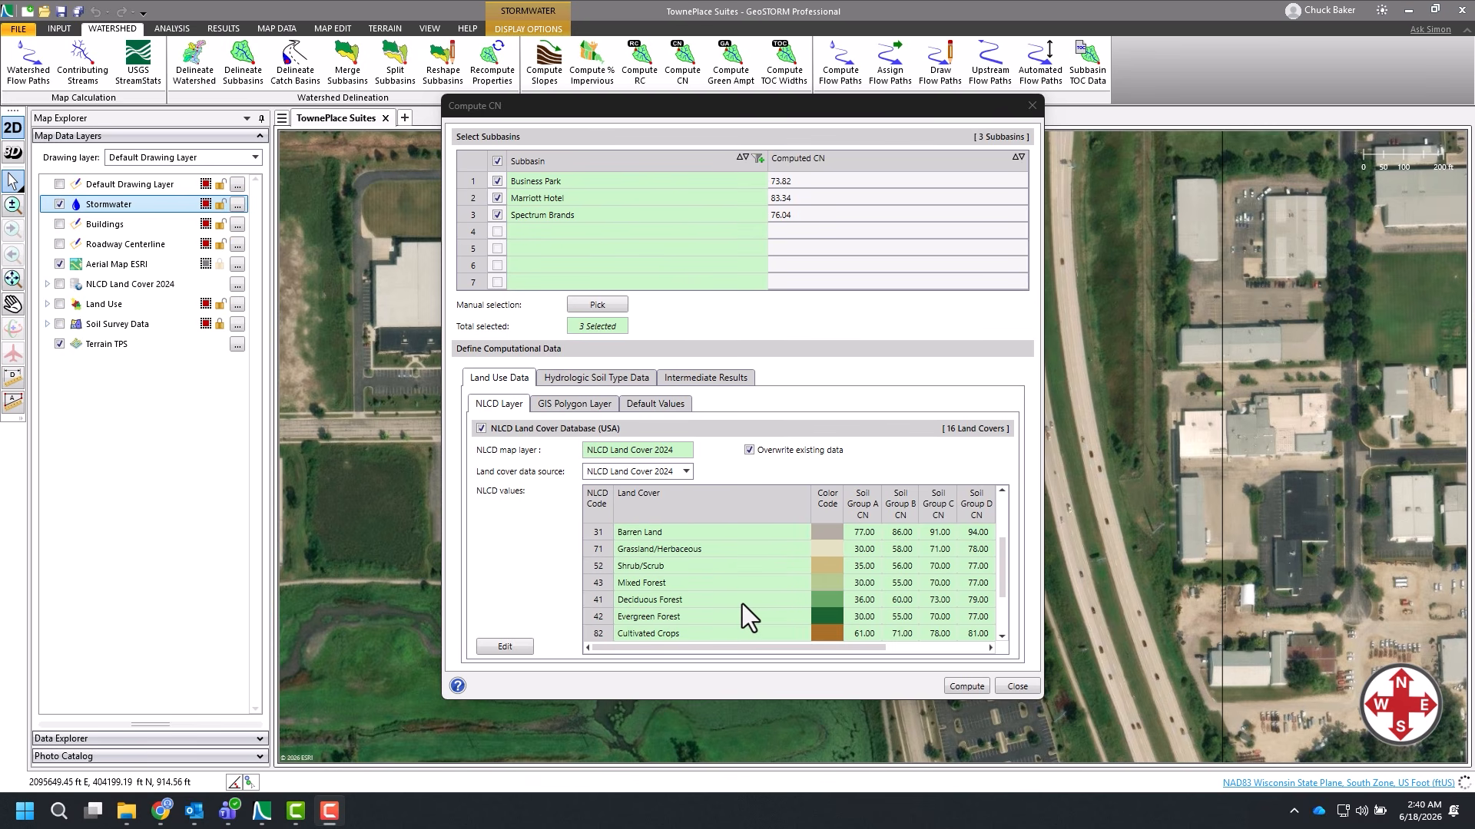
{"action": "scroll", "coordinate": [740, 601], "scroll_direction": "up", "scroll_amount": 5}
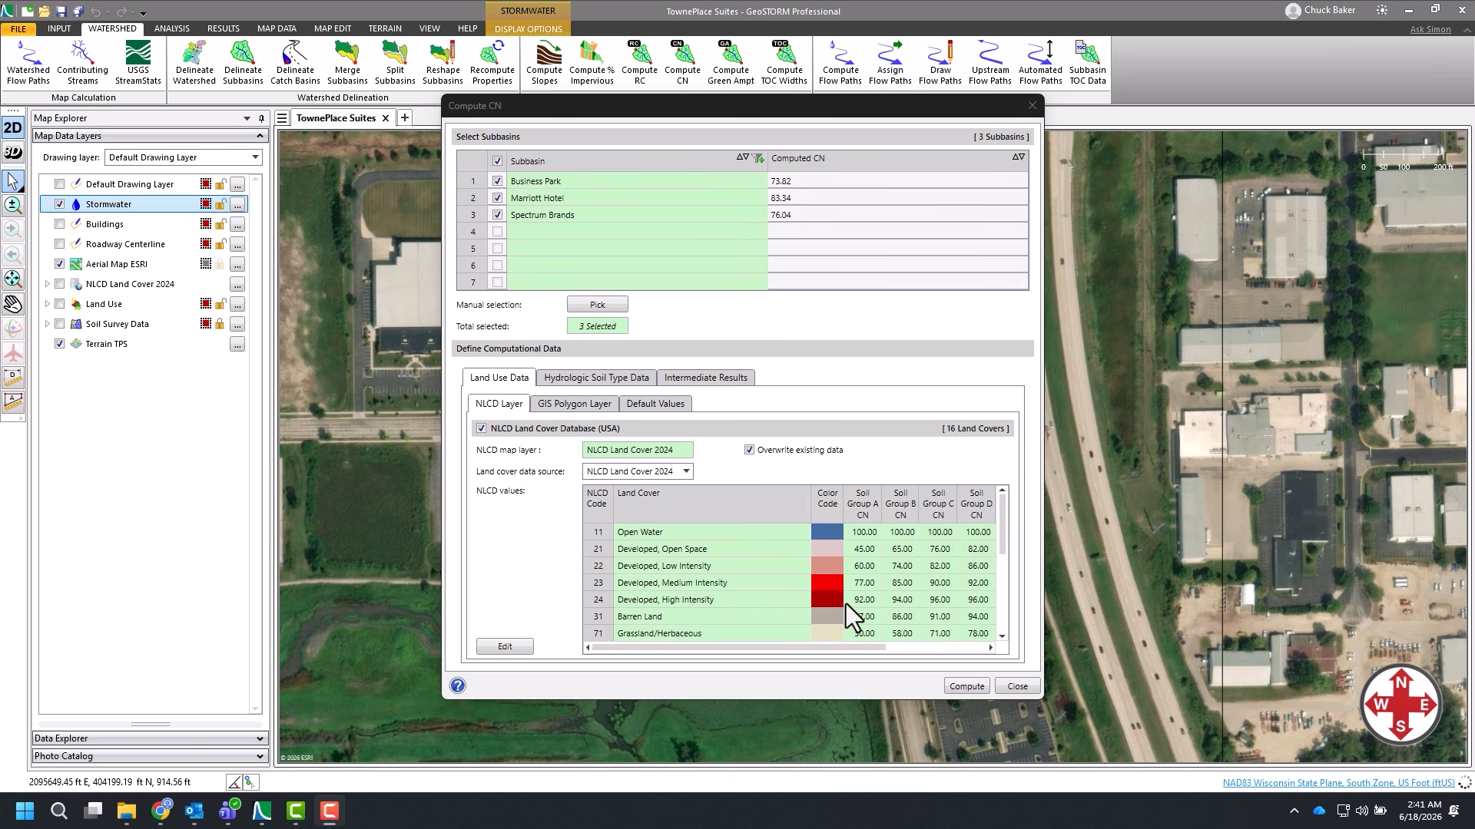
{"action": "scroll", "coordinate": [874, 609], "scroll_direction": "down", "scroll_amount": 2}
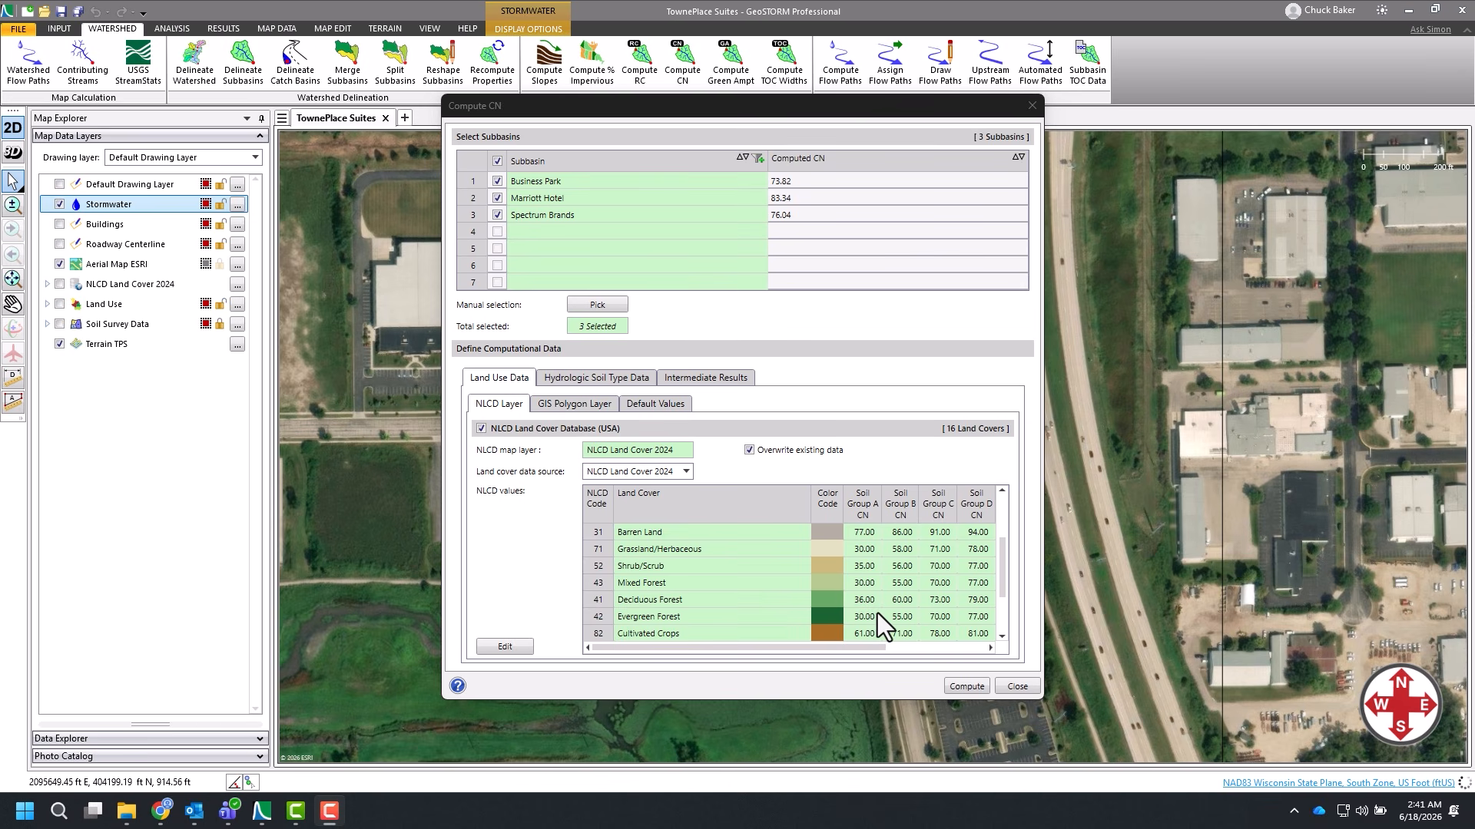
{"action": "scroll", "coordinate": [877, 613], "scroll_direction": "up", "scroll_amount": 2}
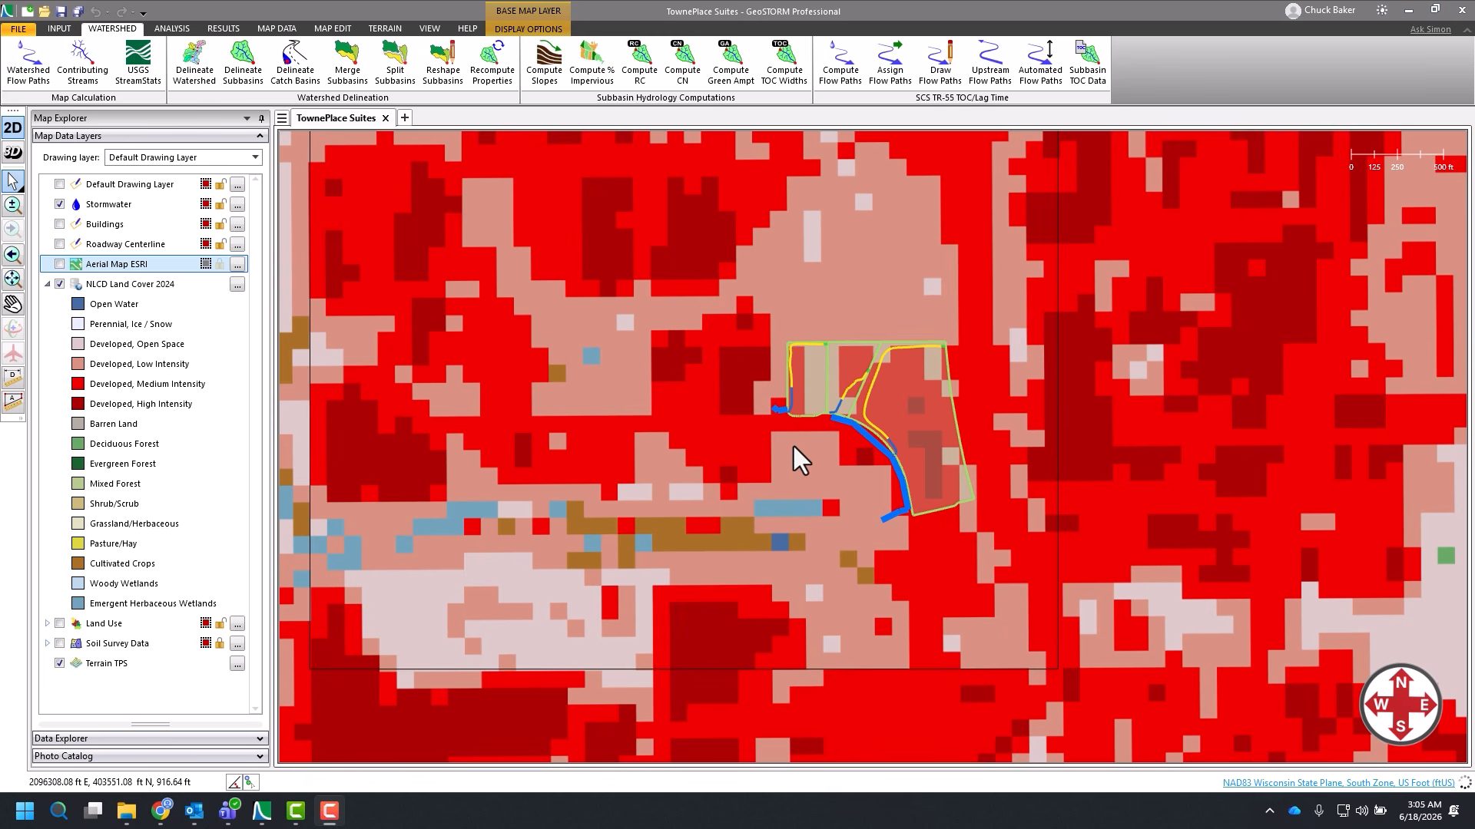
Examine the NLCD Land Cover 2024 raster around the three subbasins on the map.
{"action": "scroll", "coordinate": [845, 468], "scroll_direction": "up", "scroll_amount": 3}
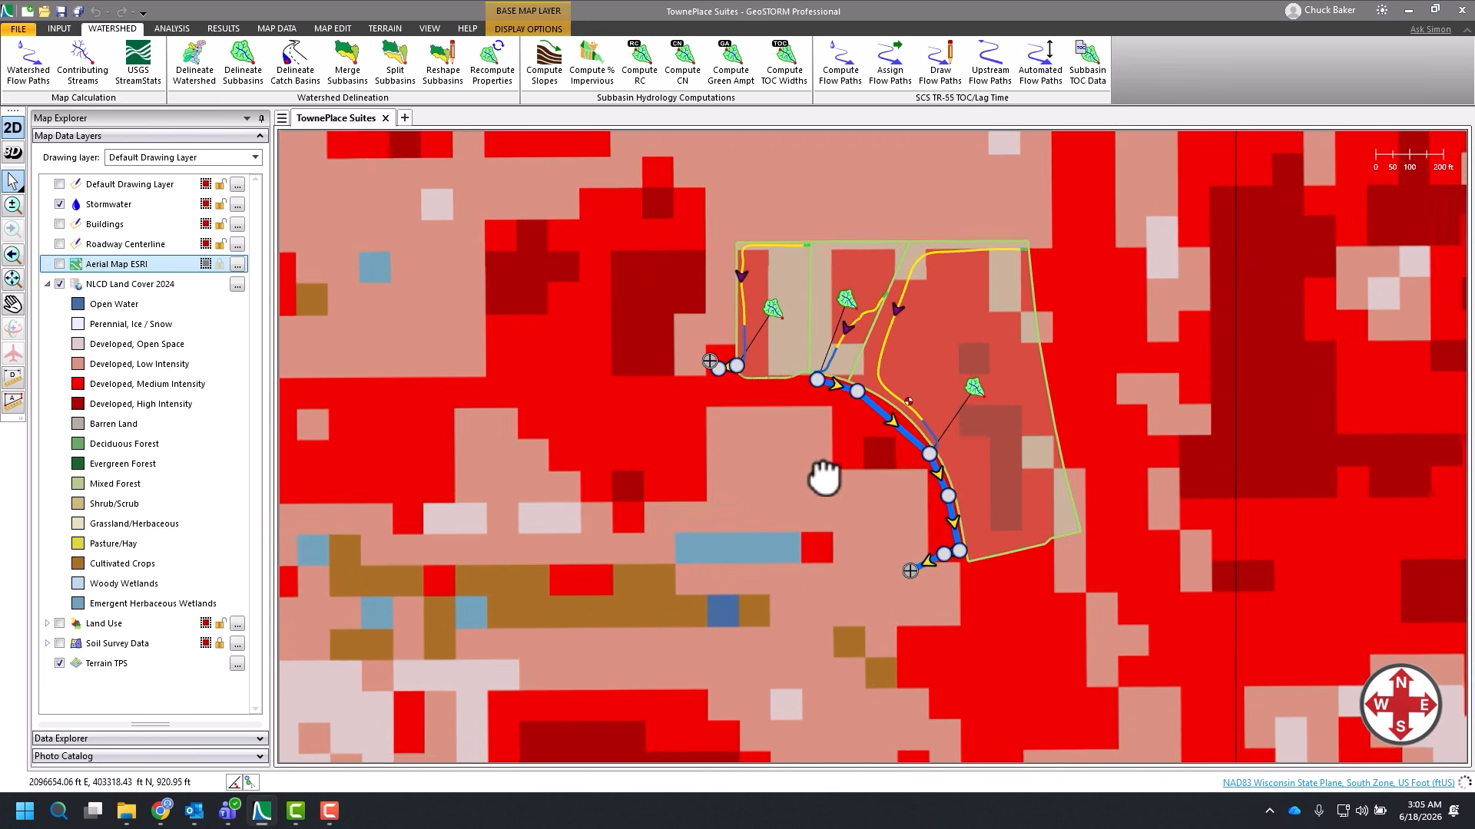
{"action": "left_click_drag", "start_coordinate": [823, 478], "coordinate": [780, 541]}
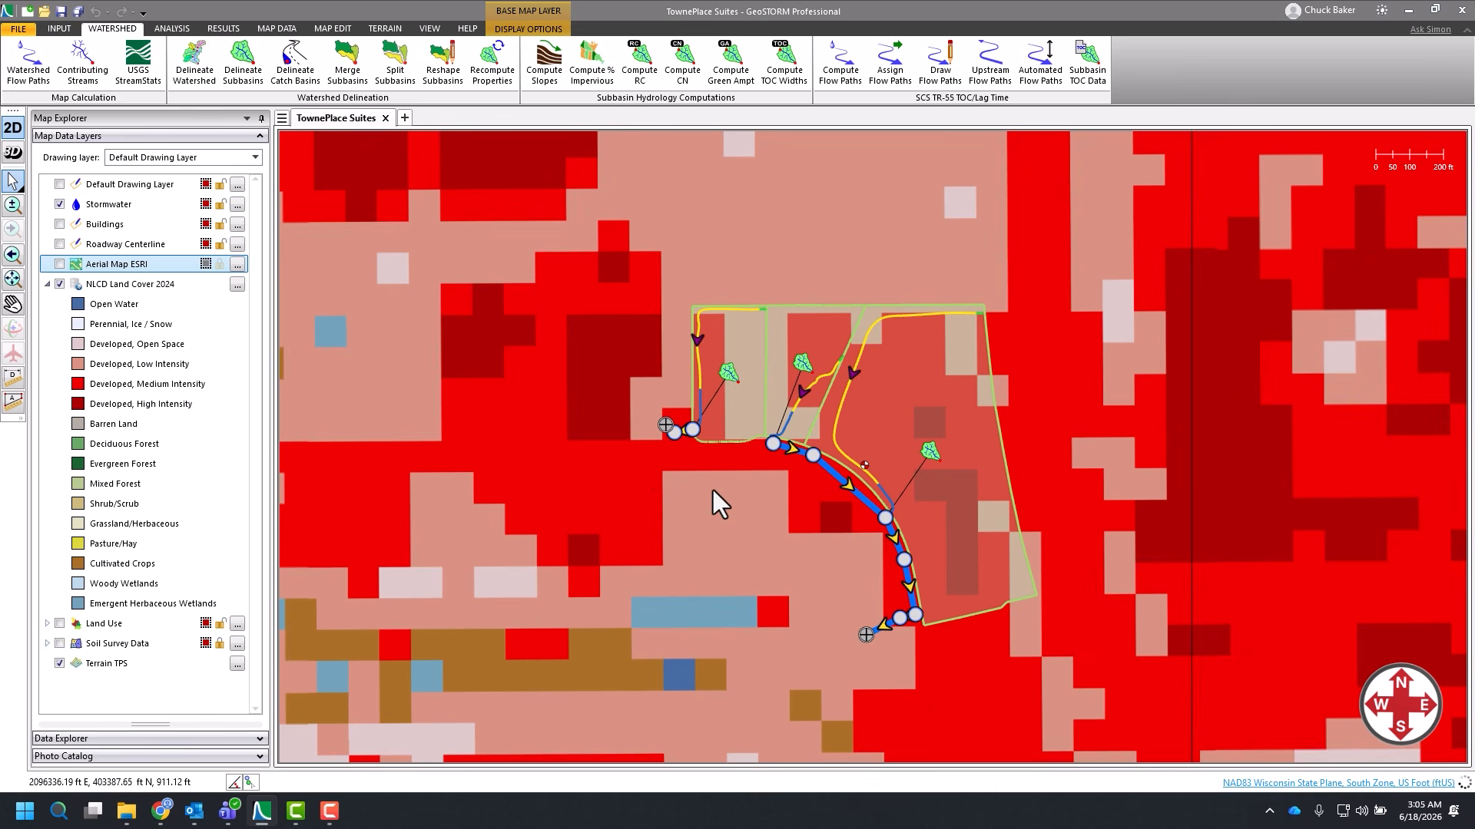
{"action": "scroll", "coordinate": [779, 499], "scroll_direction": "up", "scroll_amount": 1}
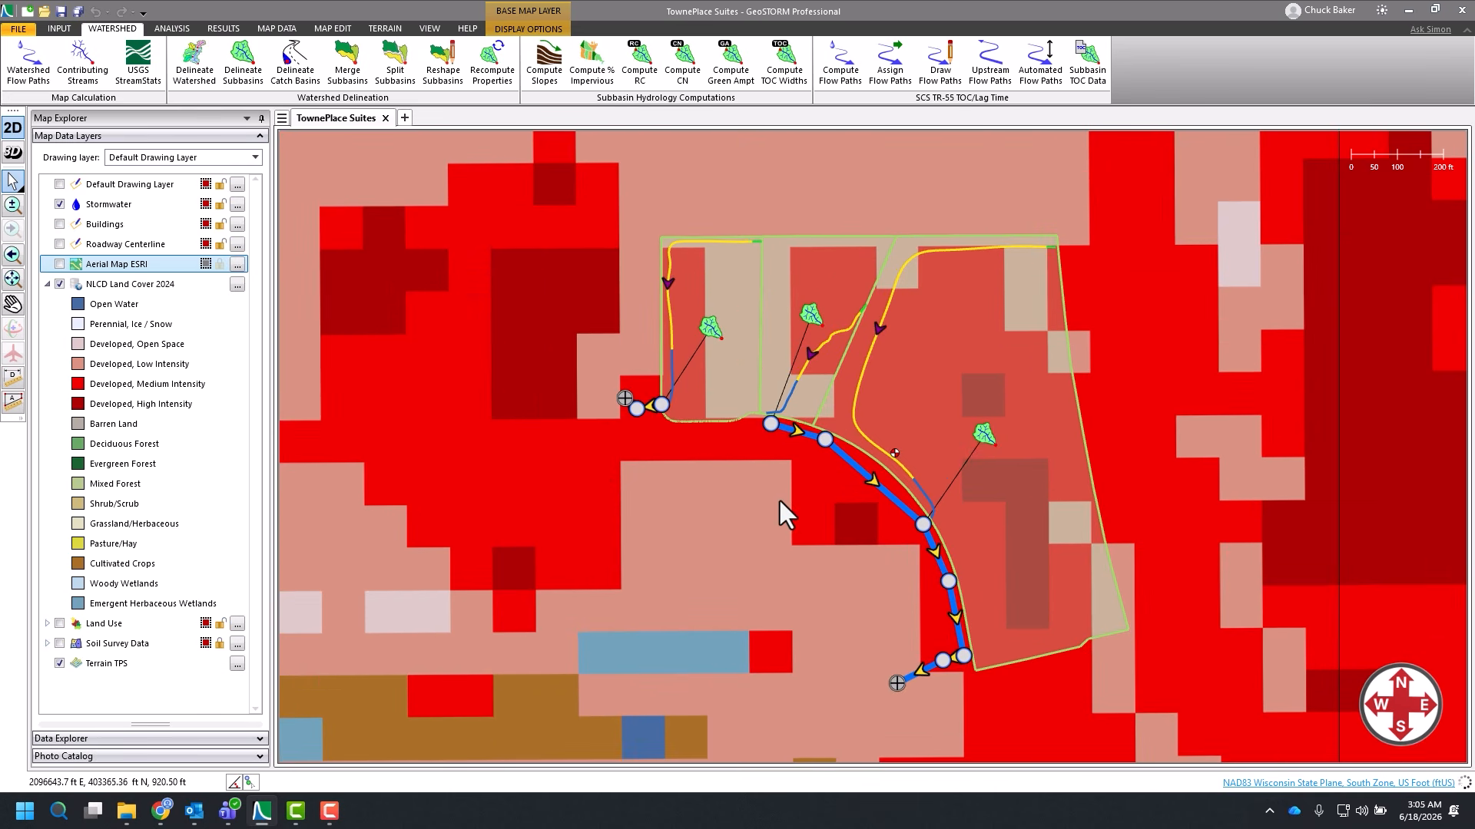
{"action": "scroll", "coordinate": [778, 502], "scroll_direction": "up", "scroll_amount": 1}
{"action": "left_click_drag", "start_coordinate": [779, 518], "coordinate": [676, 558]}
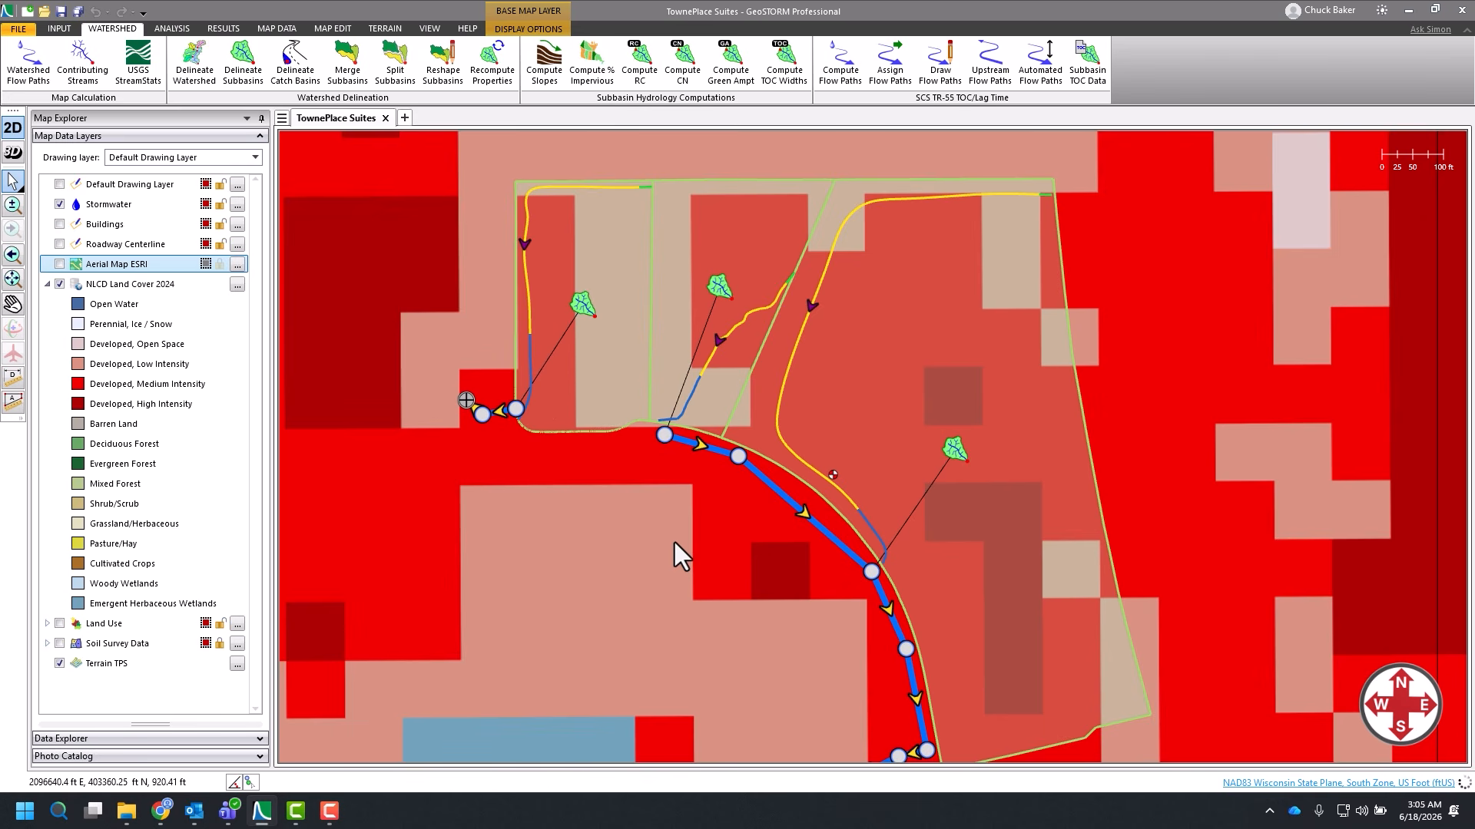
Display the Land Use layer in place of NLCD Land Cover 2024 and close the Compute CN dialog.
{"action": "left_click", "coordinate": [60, 285]}
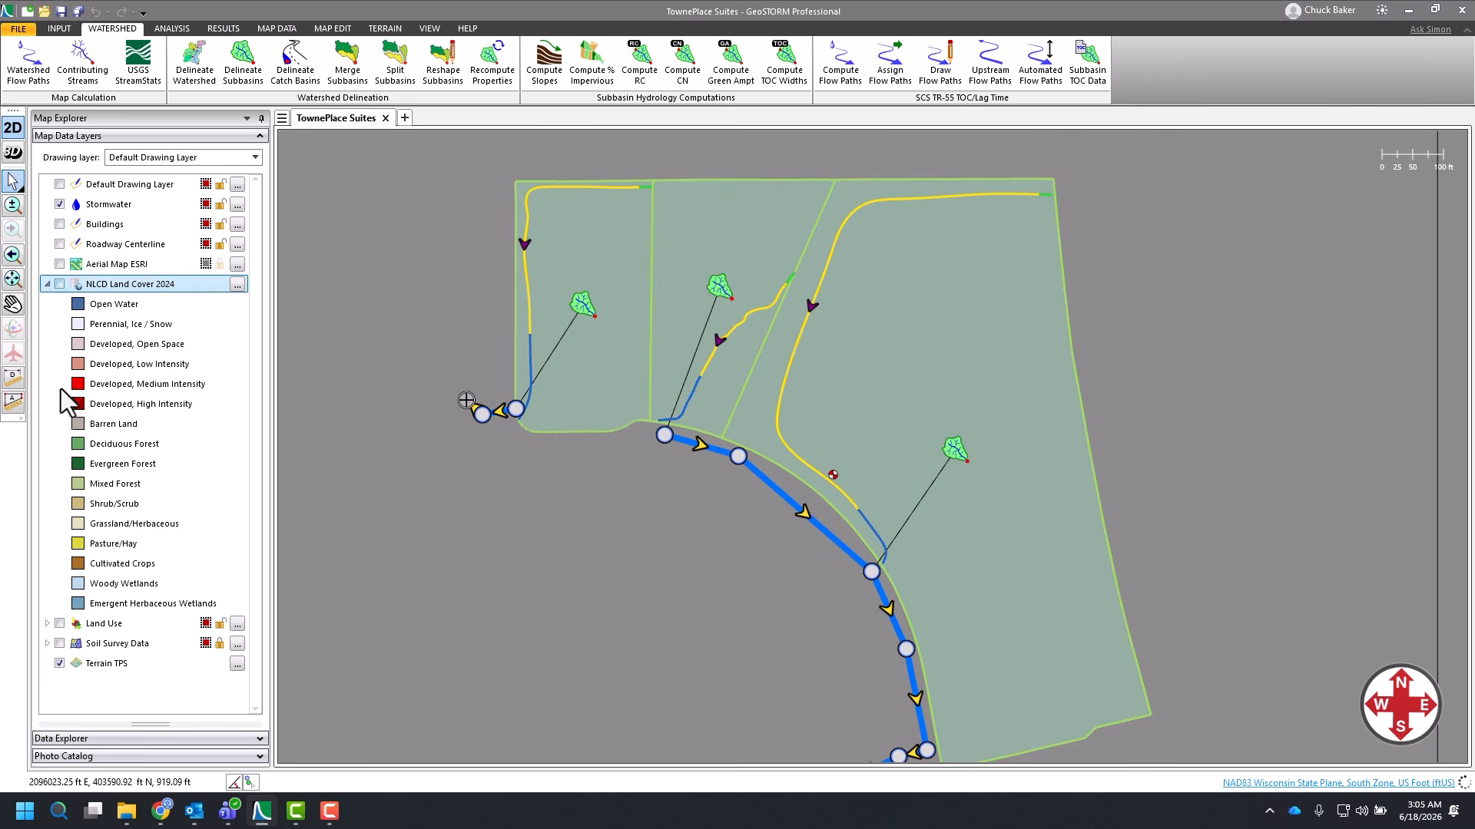
{"action": "left_click", "coordinate": [59, 624]}
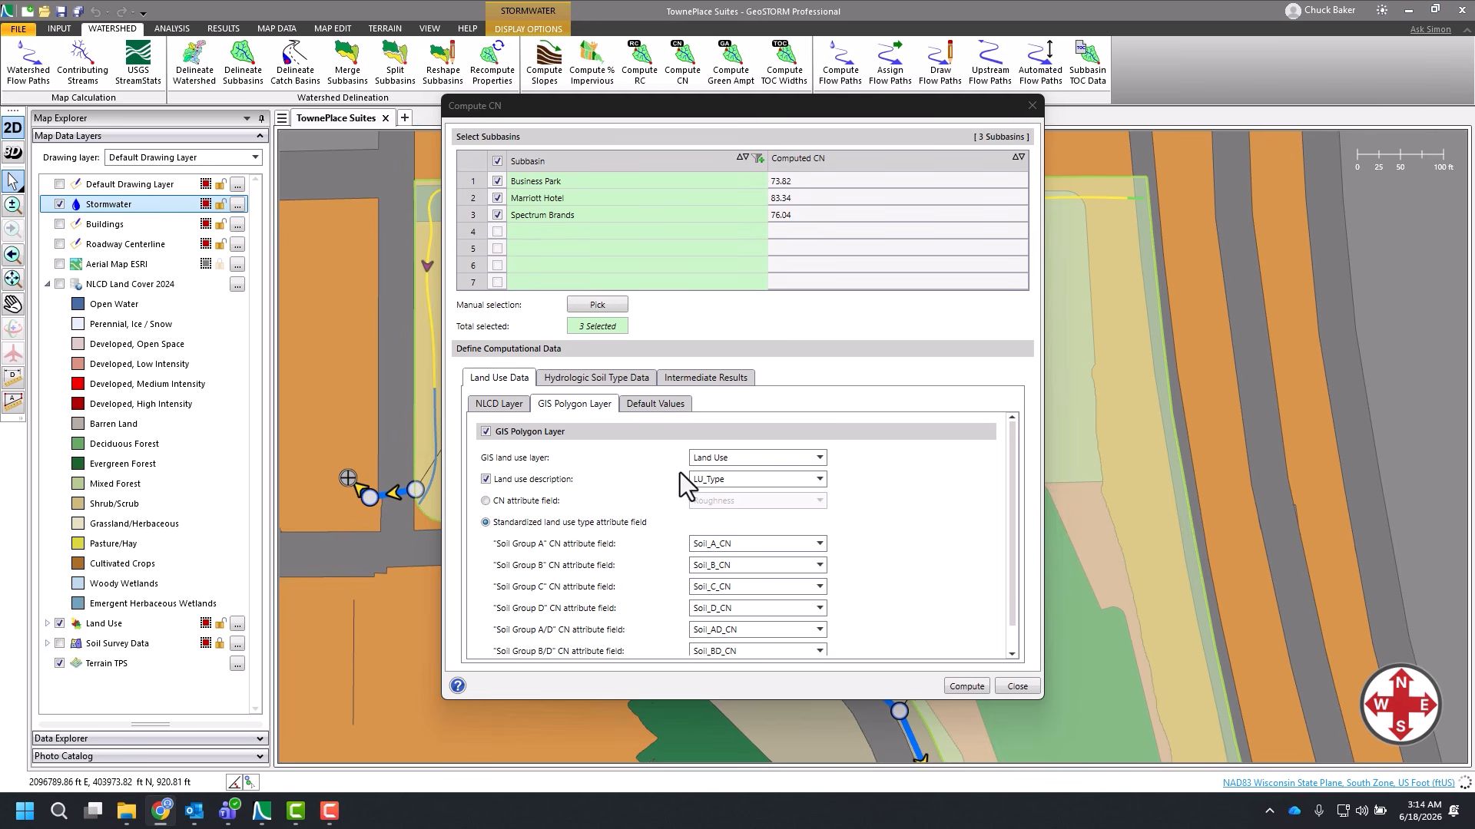
{"action": "left_click", "coordinate": [1012, 685]}
Inspect the curved road polygon's attributes and the Land Use legend classes, and clear the polygon selection.
{"action": "left_click_drag", "start_coordinate": [886, 583], "coordinate": [849, 476]}
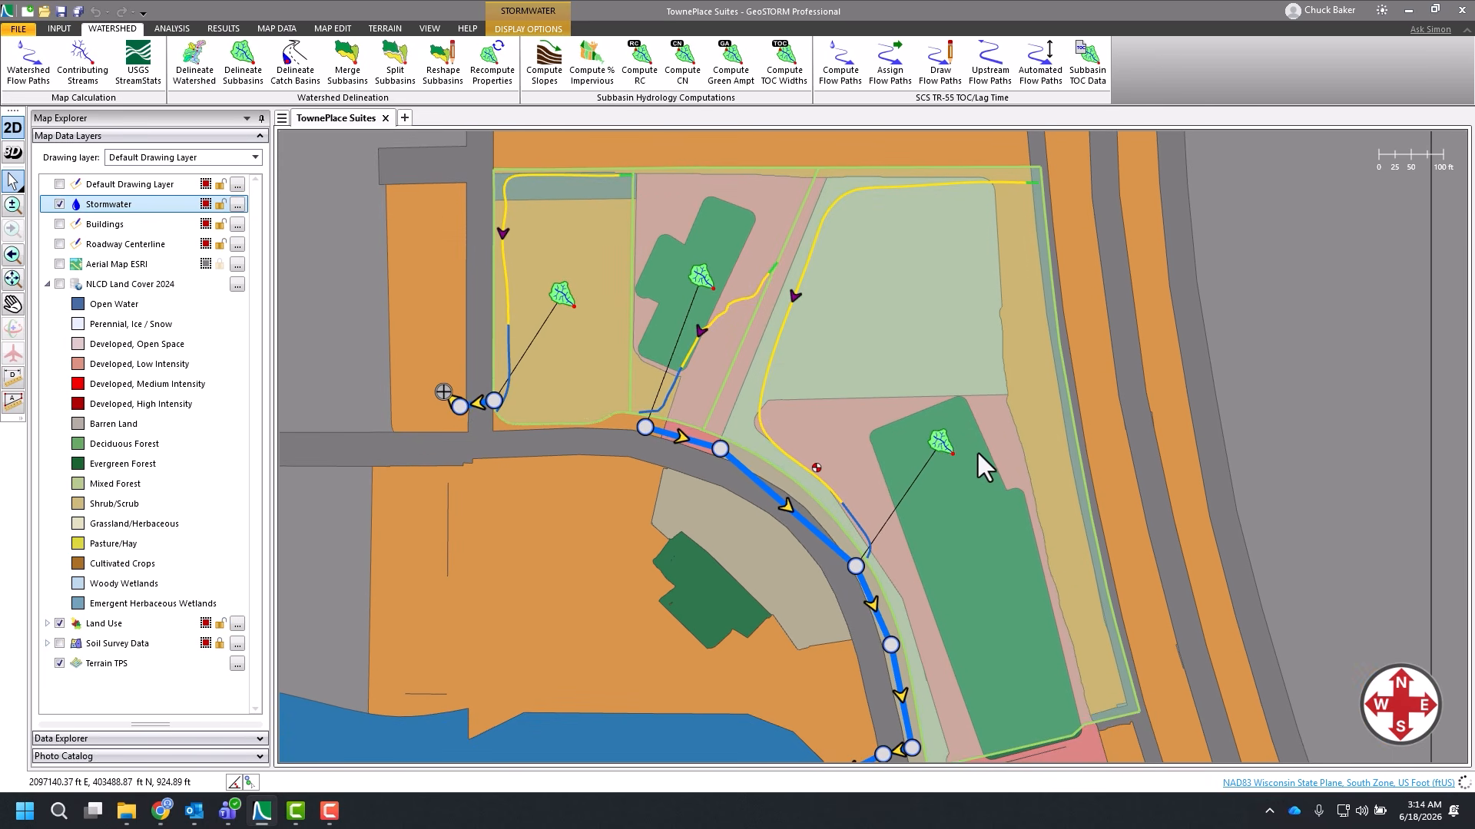
{"action": "scroll", "coordinate": [983, 450], "scroll_direction": "up", "scroll_amount": 1}
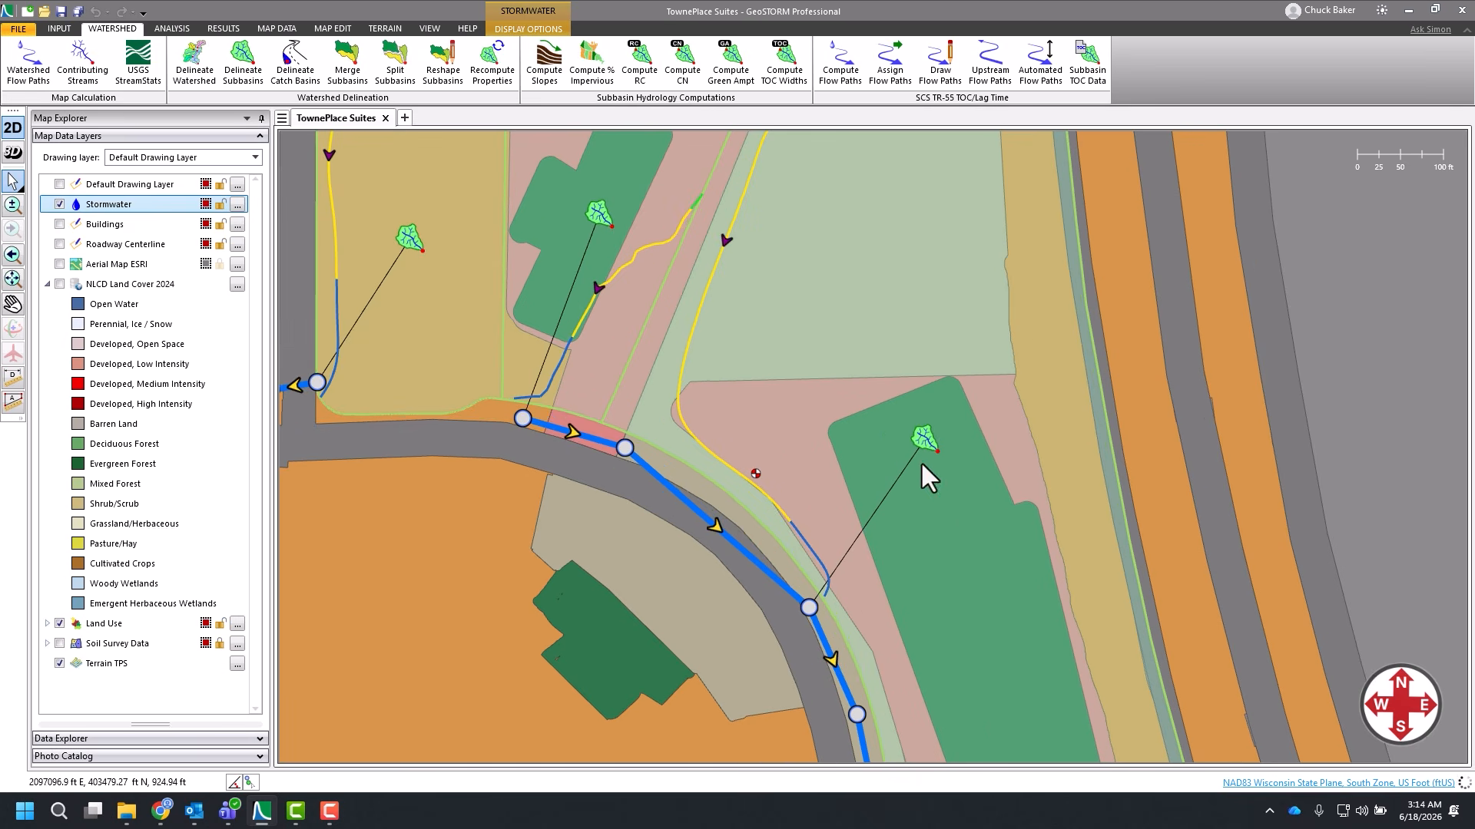
{"action": "left_click", "coordinate": [594, 479]}
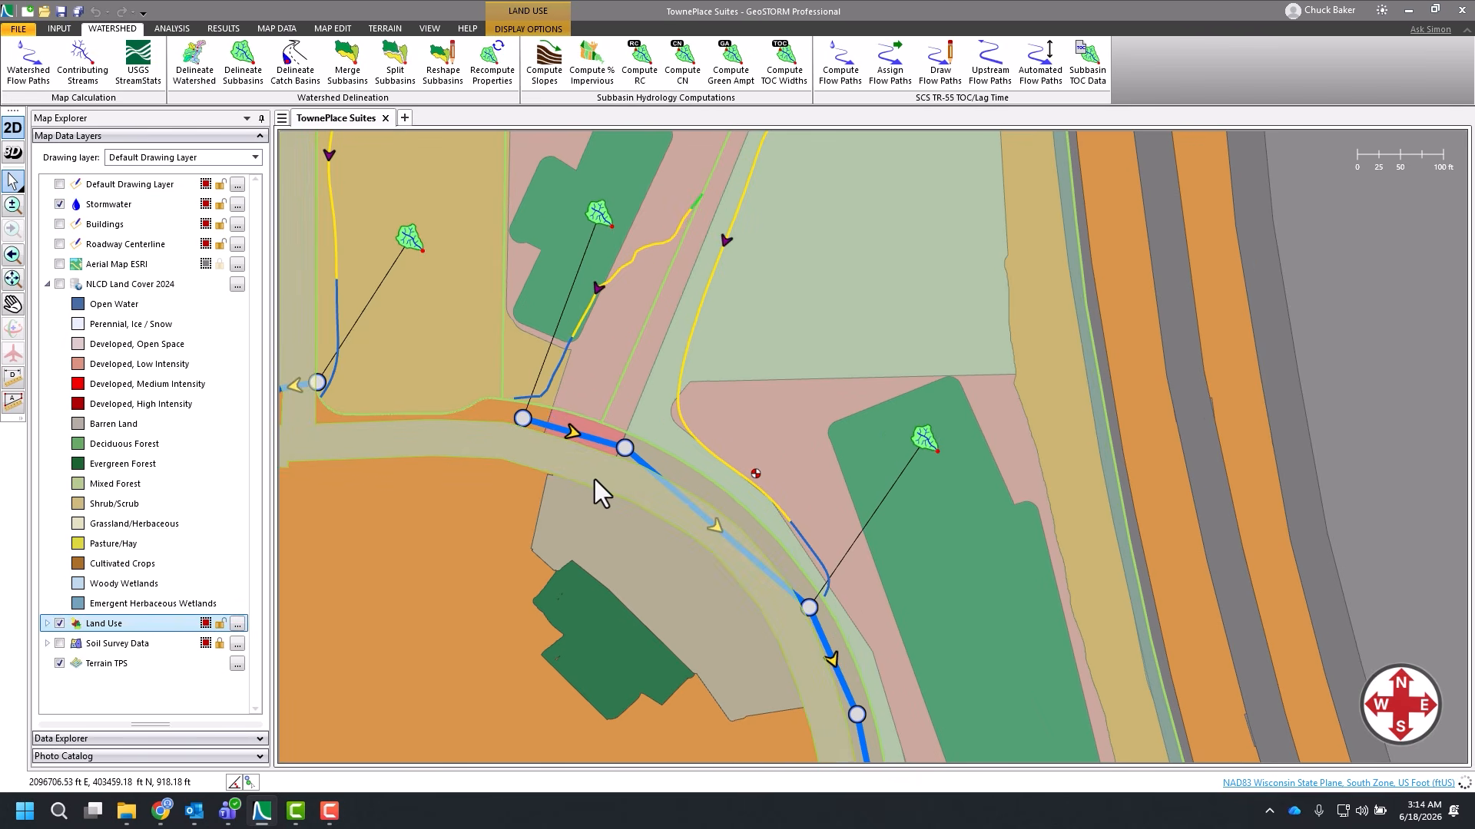
{"action": "left_click", "coordinate": [47, 624]}
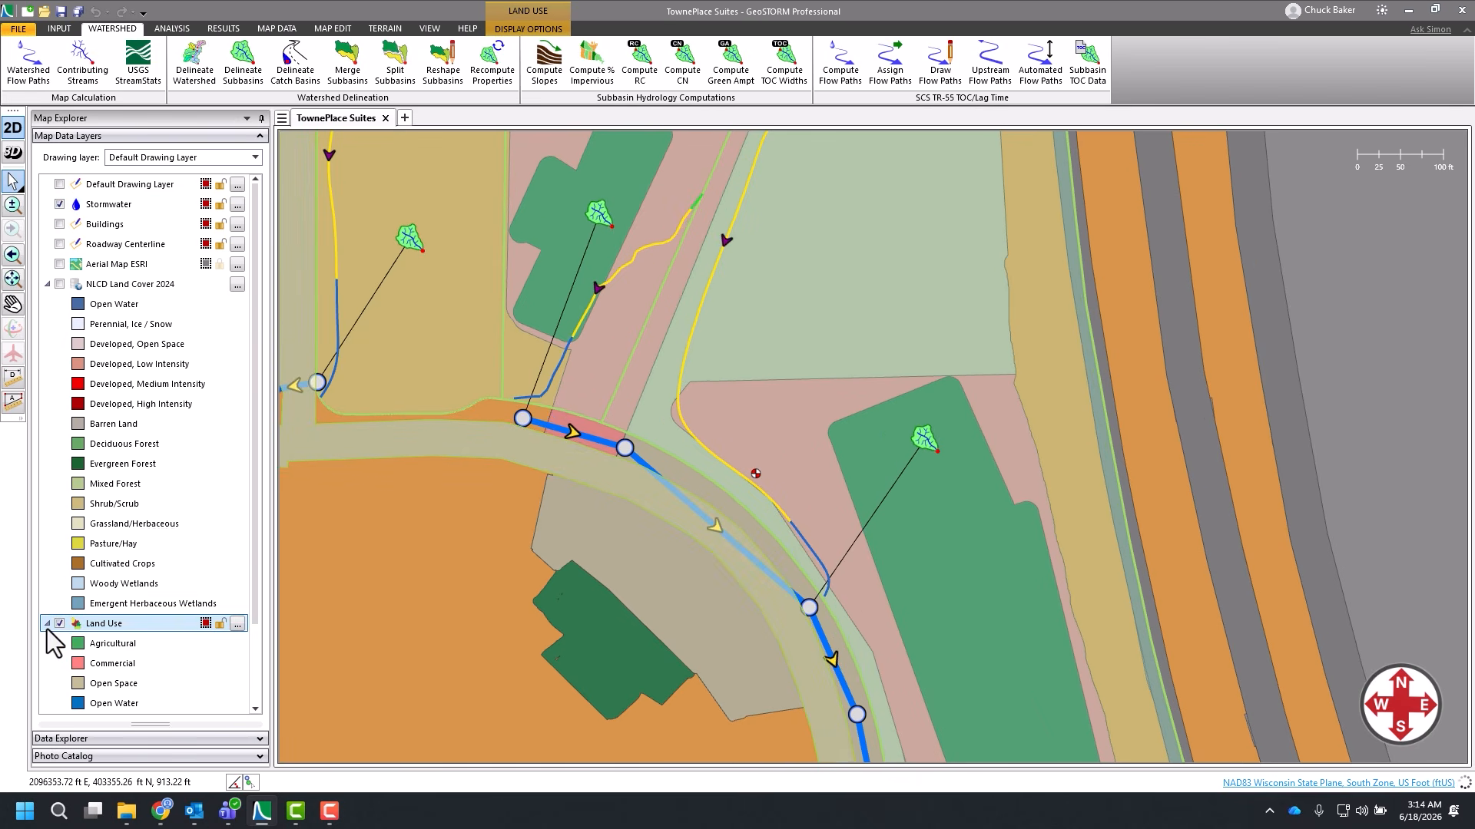
{"action": "scroll", "coordinate": [62, 624], "scroll_direction": "down", "scroll_amount": 2}
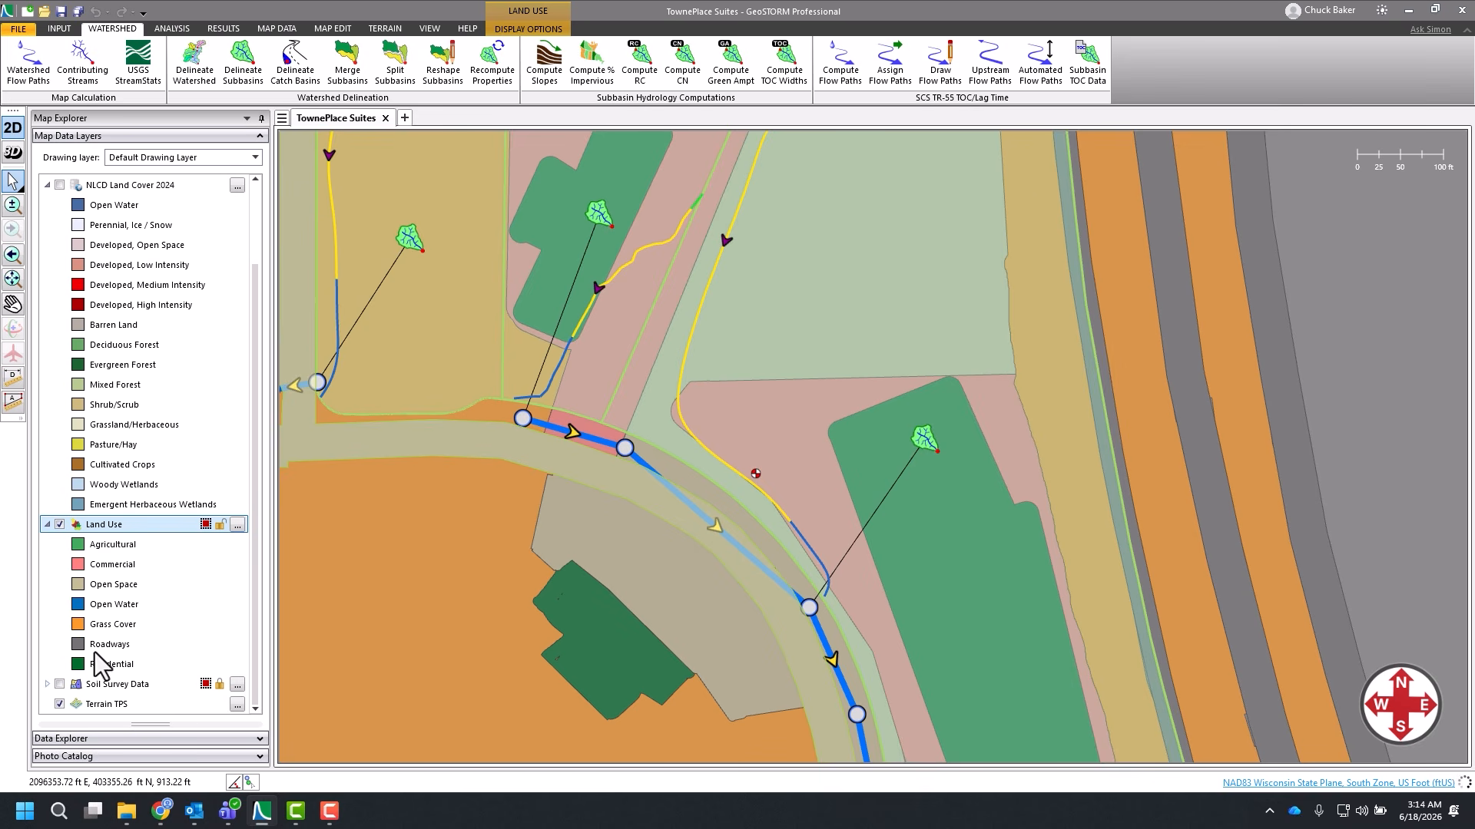
{"action": "left_click", "coordinate": [172, 740]}
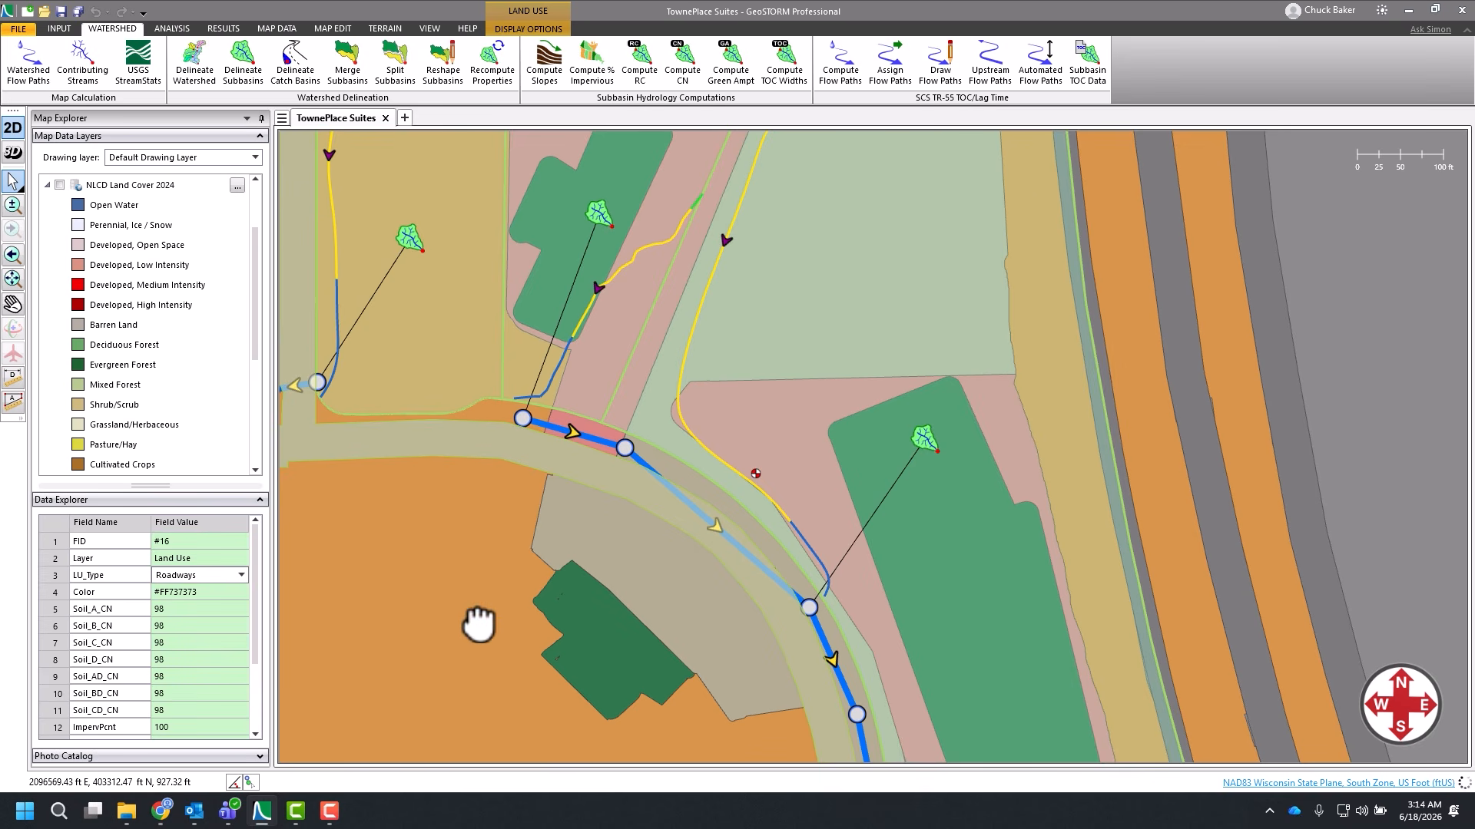
{"action": "left_click_drag", "start_coordinate": [477, 615], "coordinate": [671, 642]}
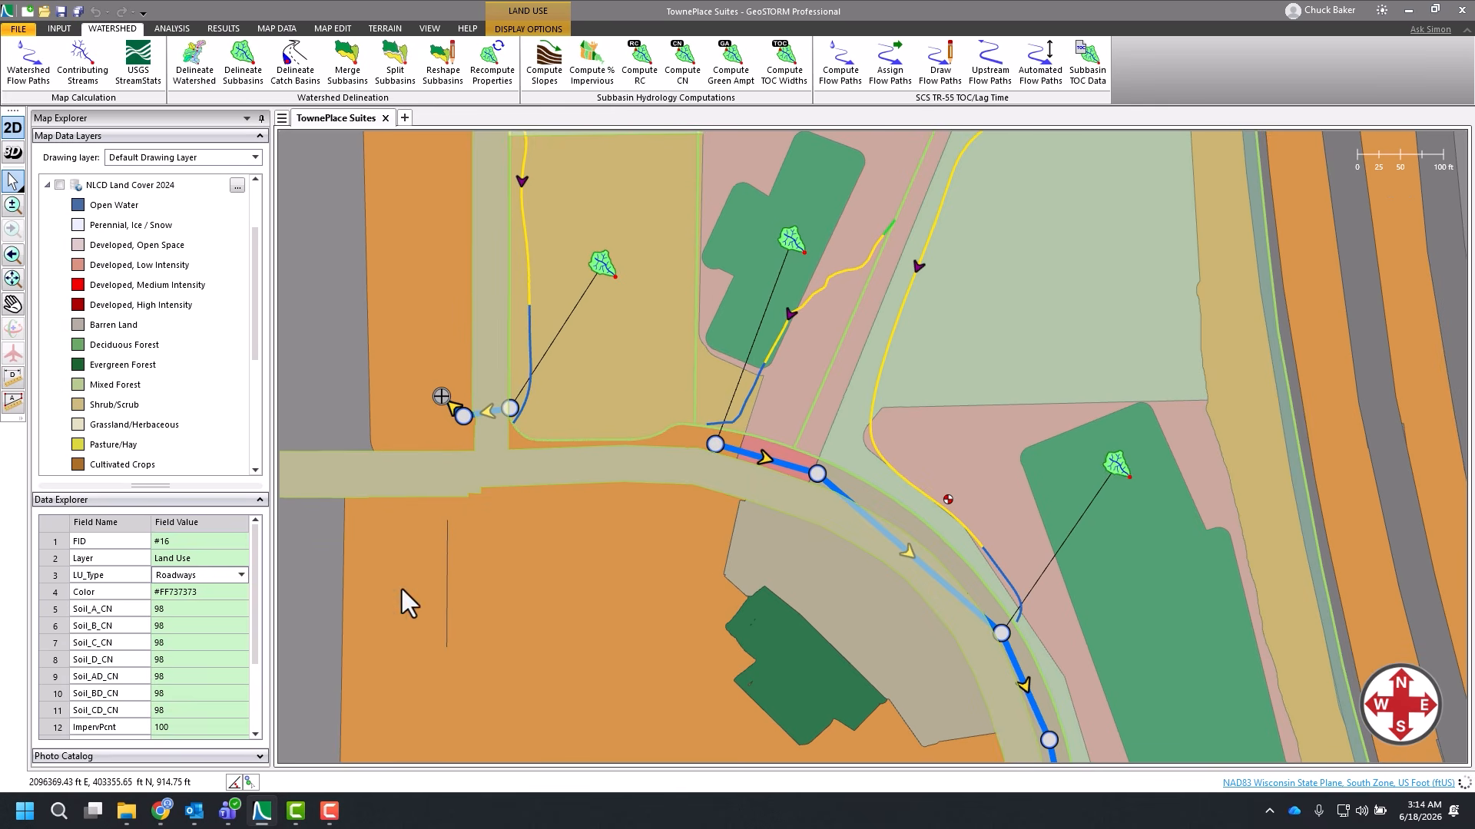
{"action": "left_click", "coordinate": [308, 602]}
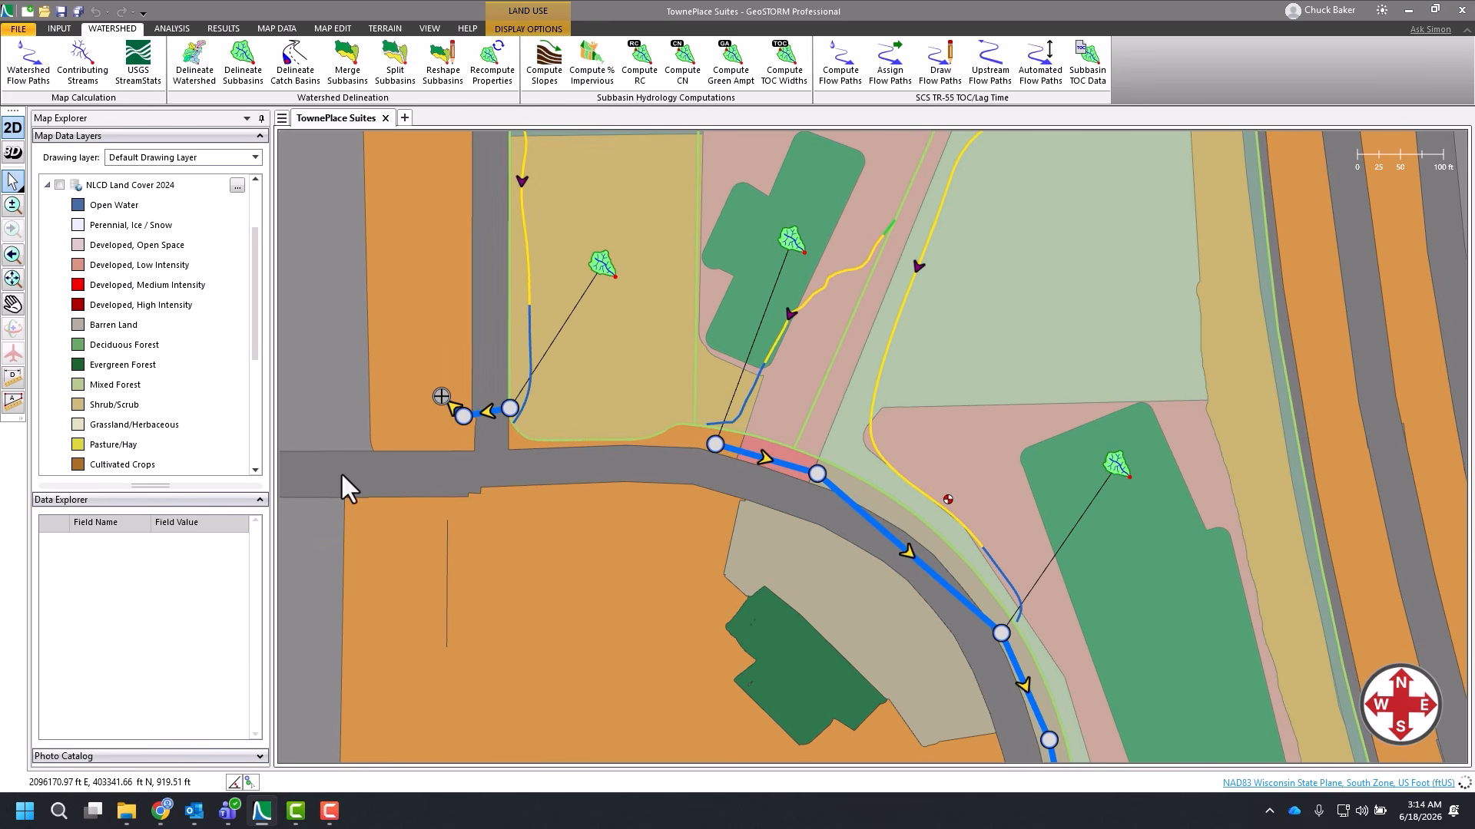
Look over the Draw Land Use and Classify Land Use tools, and close them without editing.
{"action": "left_click", "coordinate": [286, 29]}
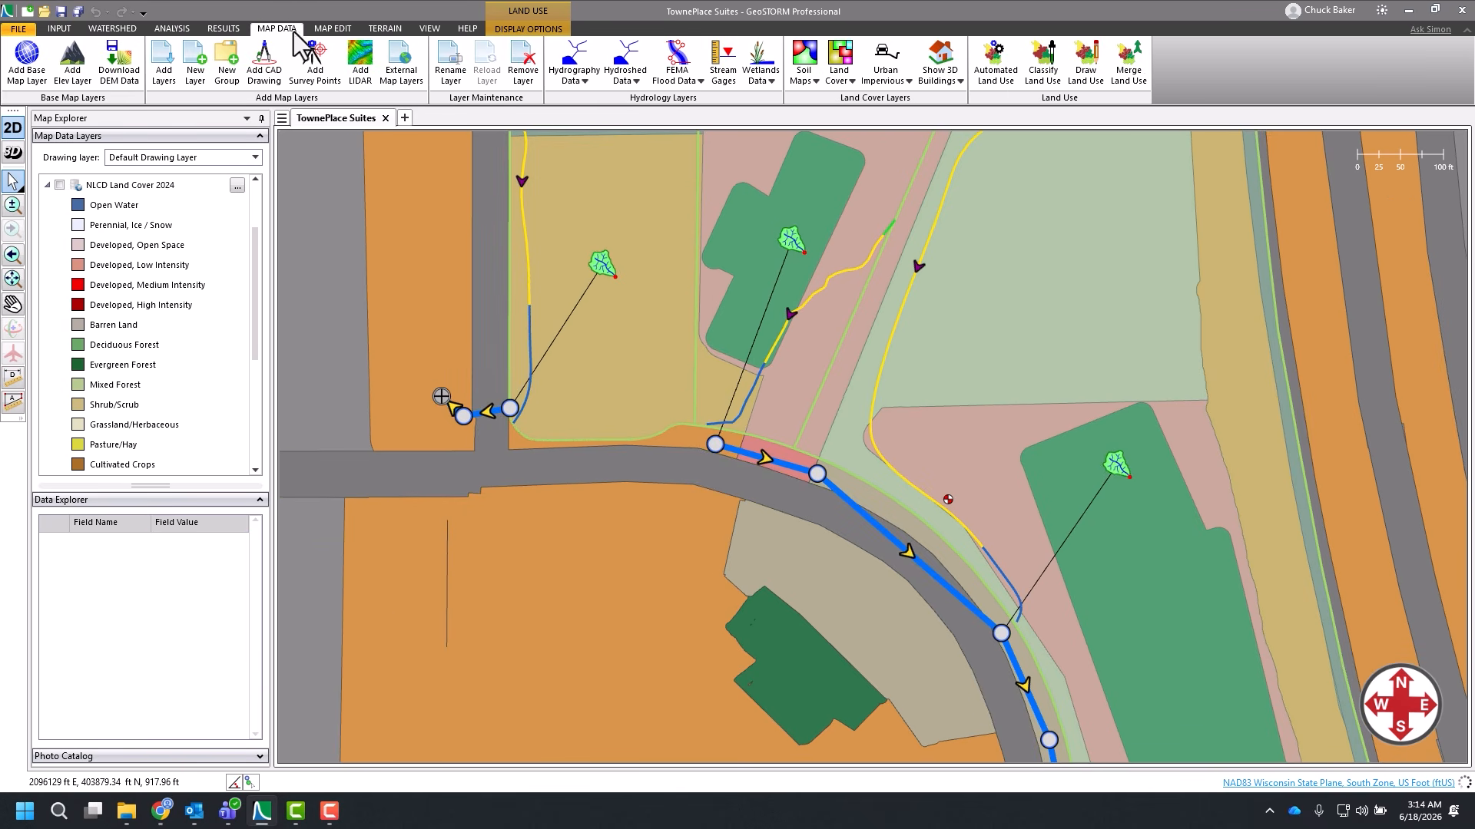
{"action": "left_click", "coordinate": [1081, 85]}
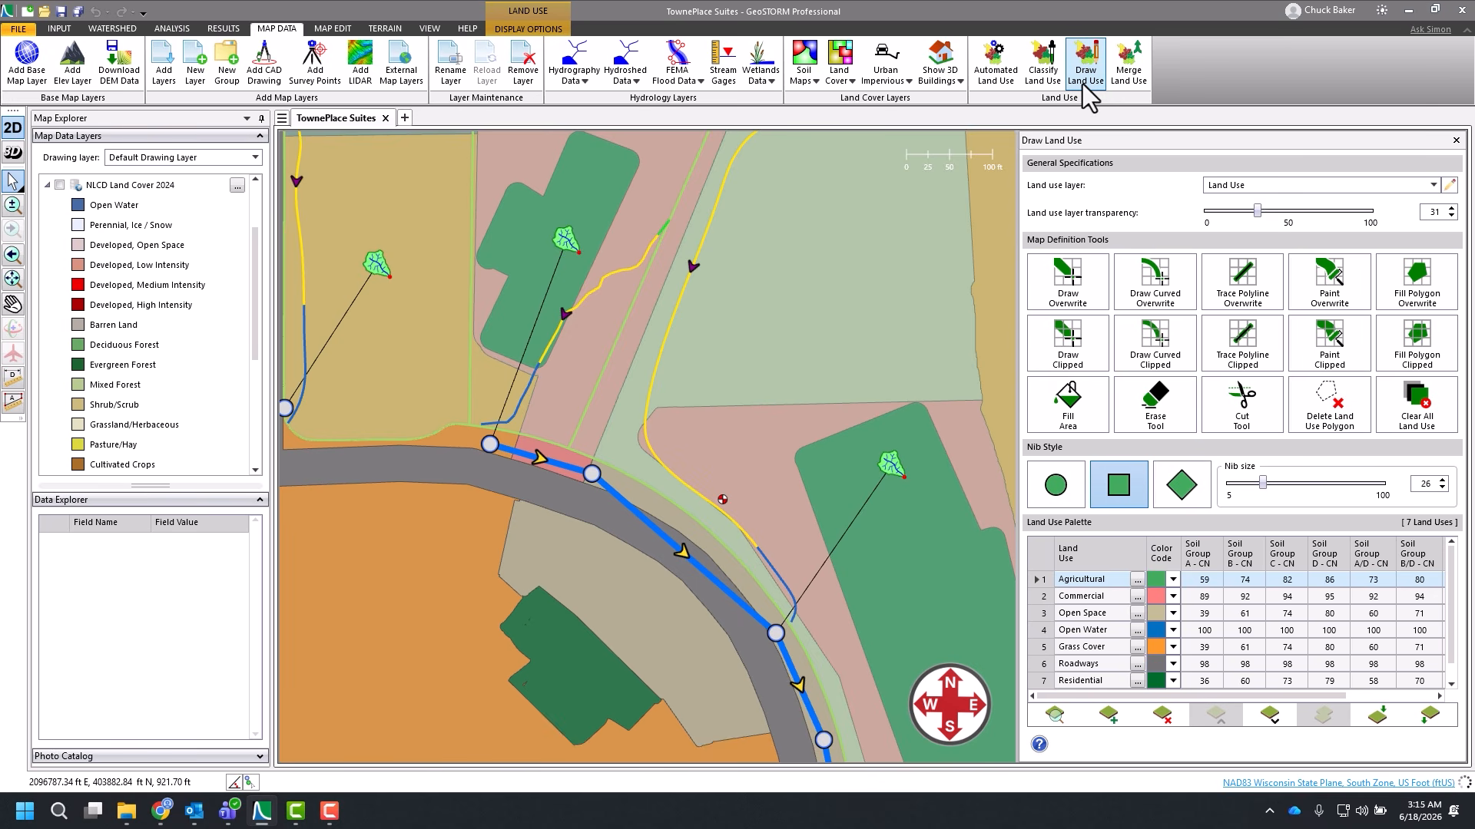
{"action": "left_click", "coordinate": [1041, 79]}
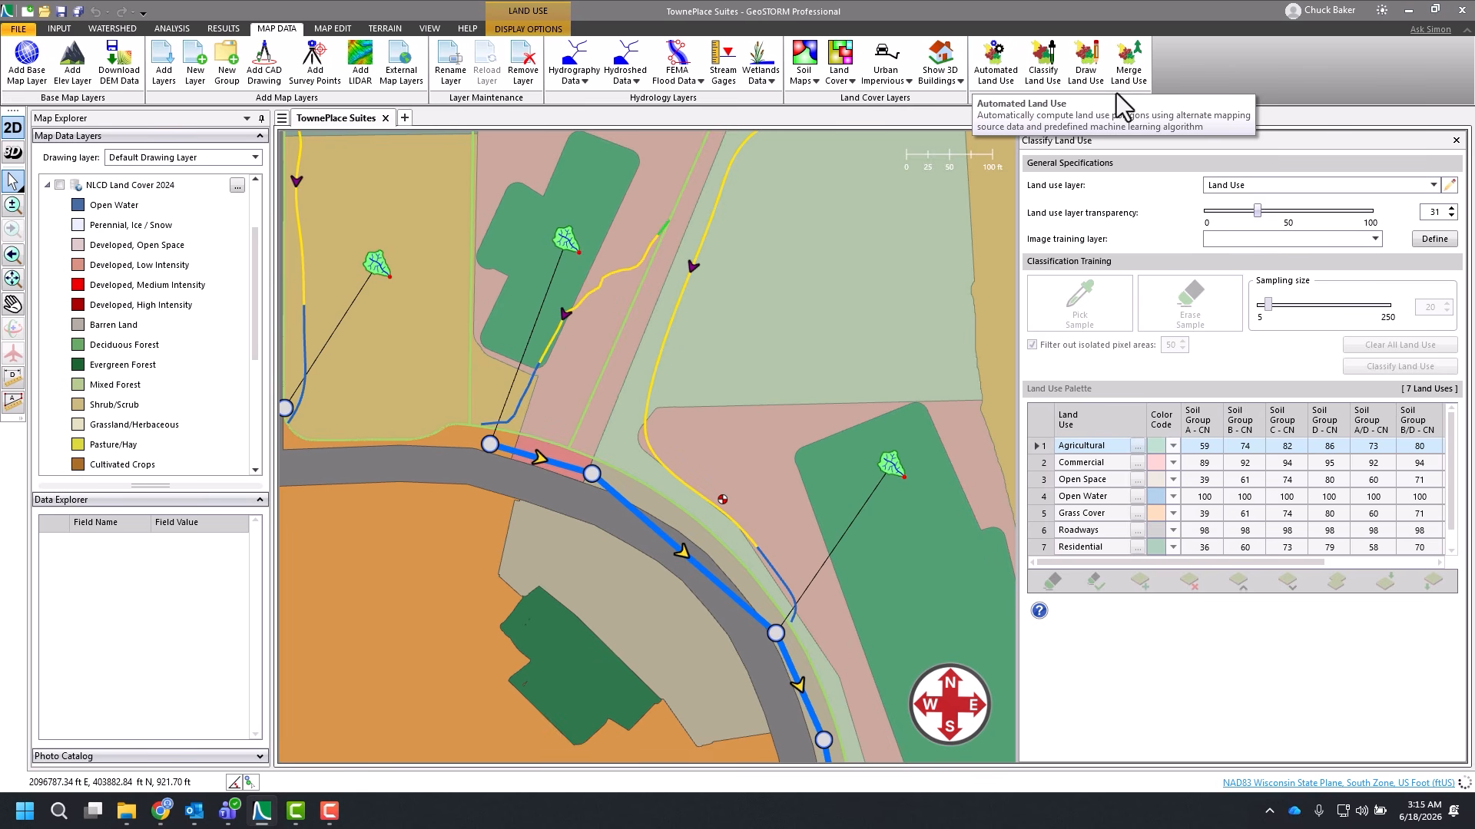
{"action": "left_click", "coordinate": [1455, 140]}
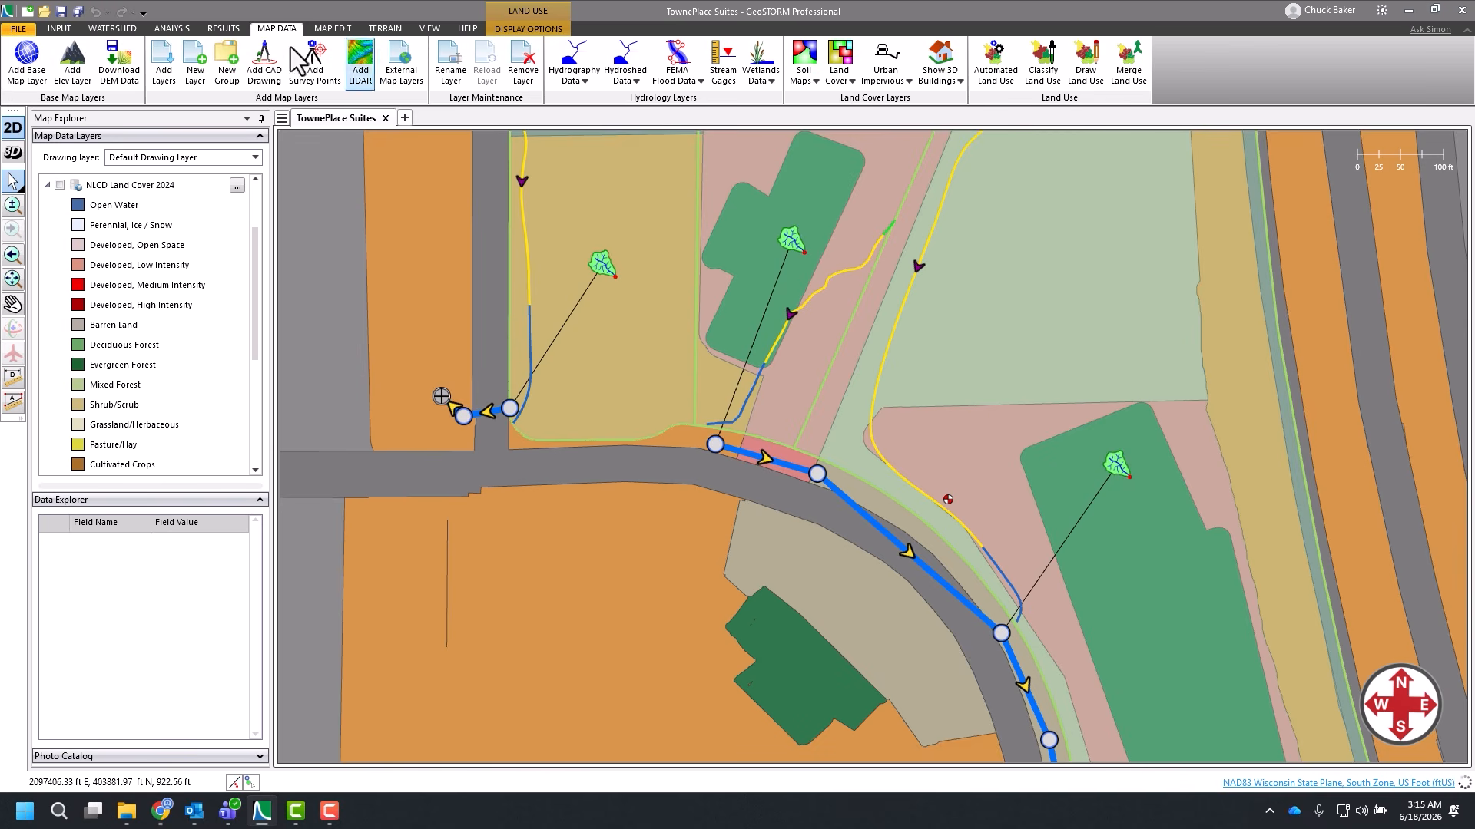
Start Compute CN and set the land use default values to use standardized land use CN values.
{"action": "left_click", "coordinate": [112, 28]}
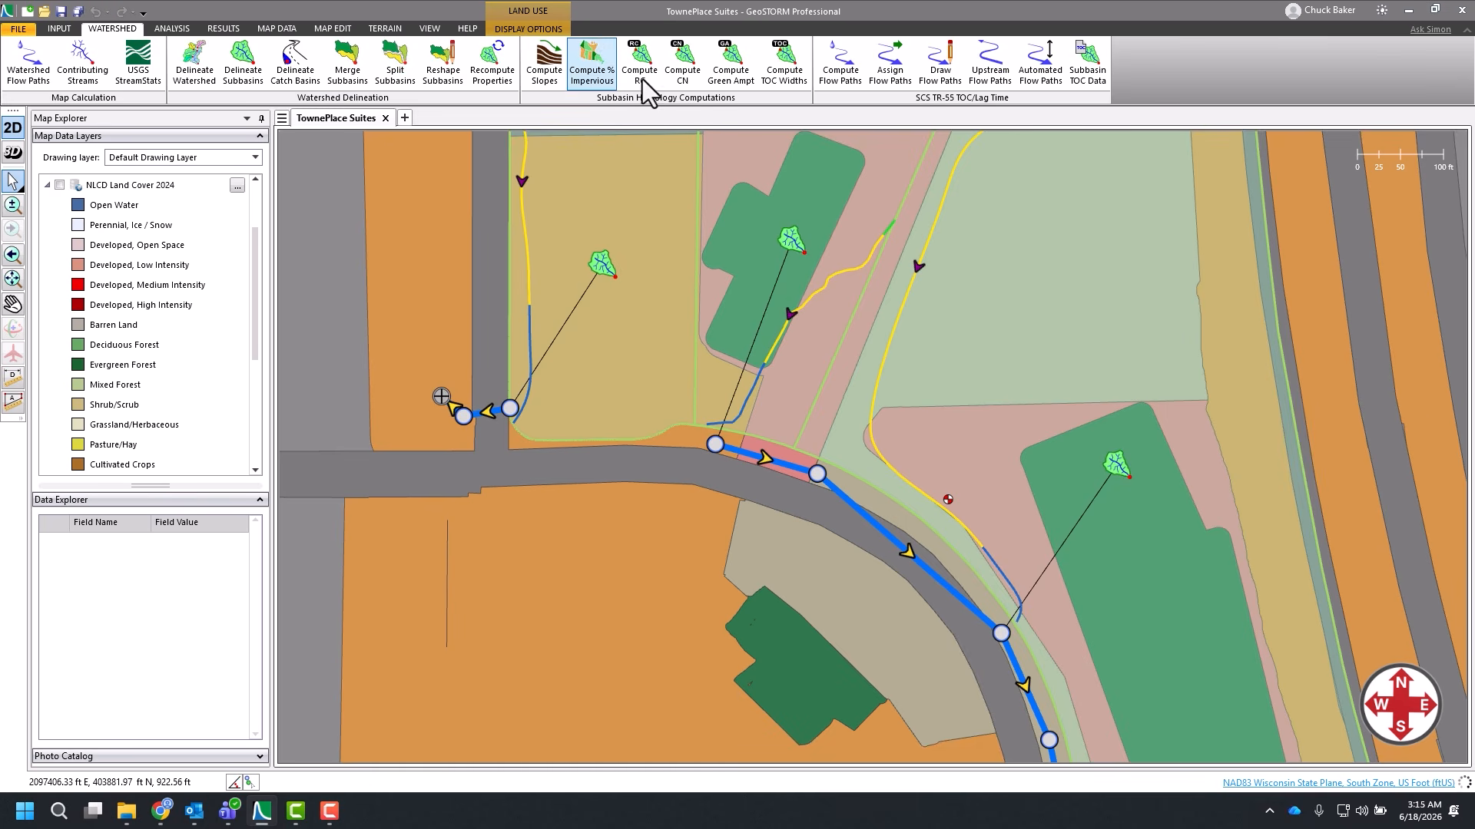
{"action": "left_click", "coordinate": [680, 69]}
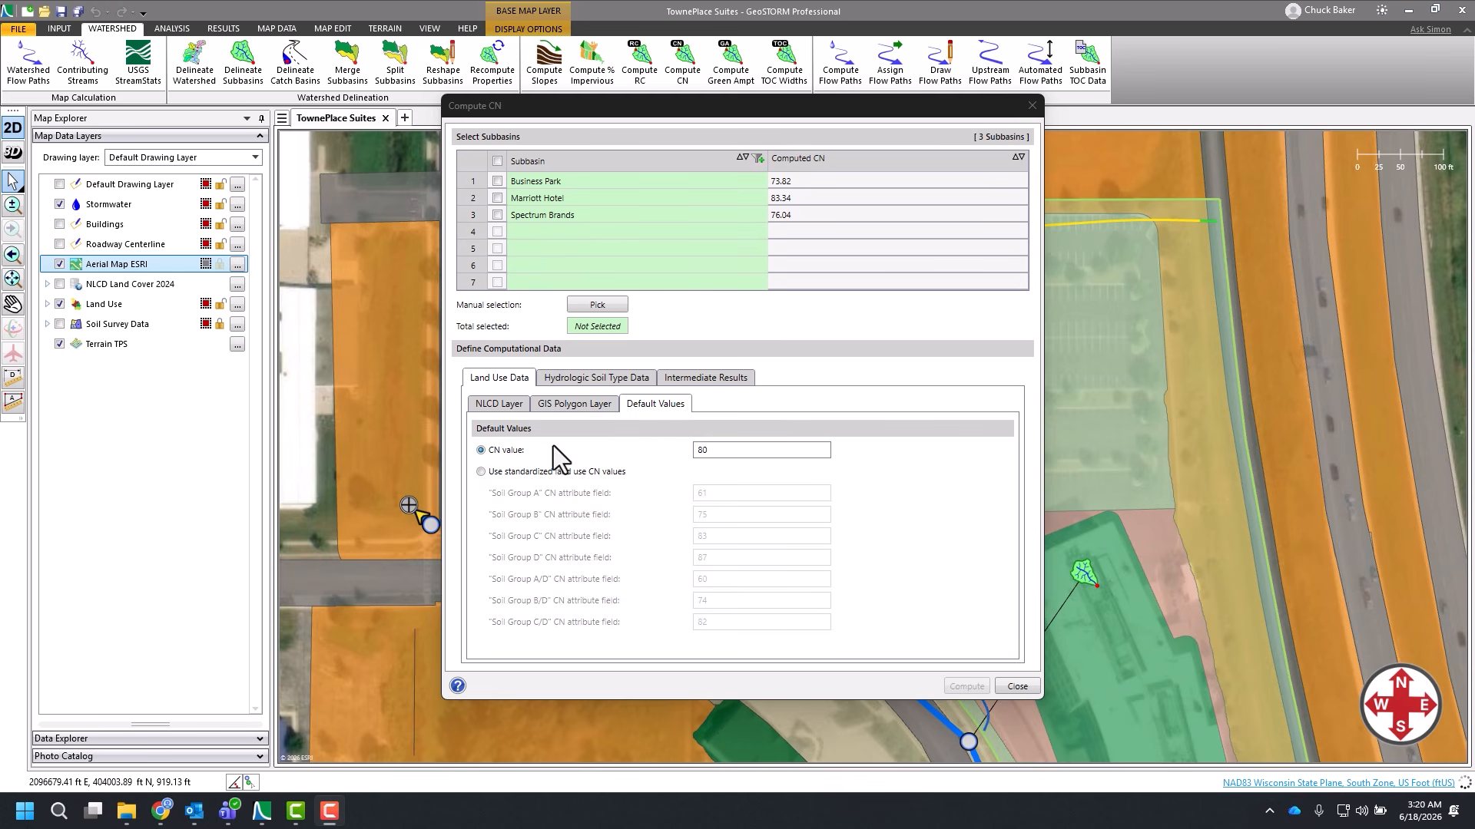
{"action": "left_click", "coordinate": [482, 472]}
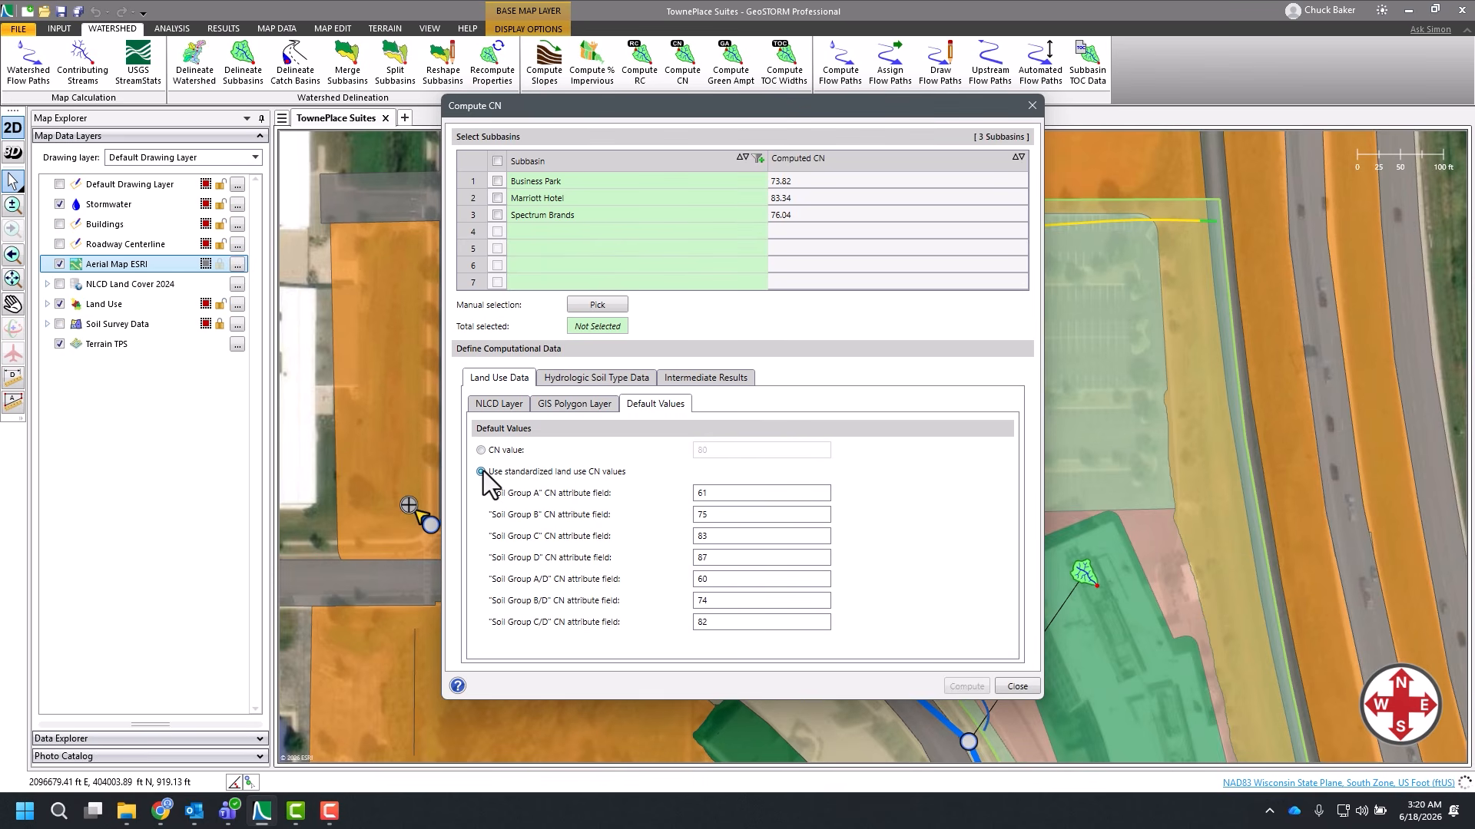
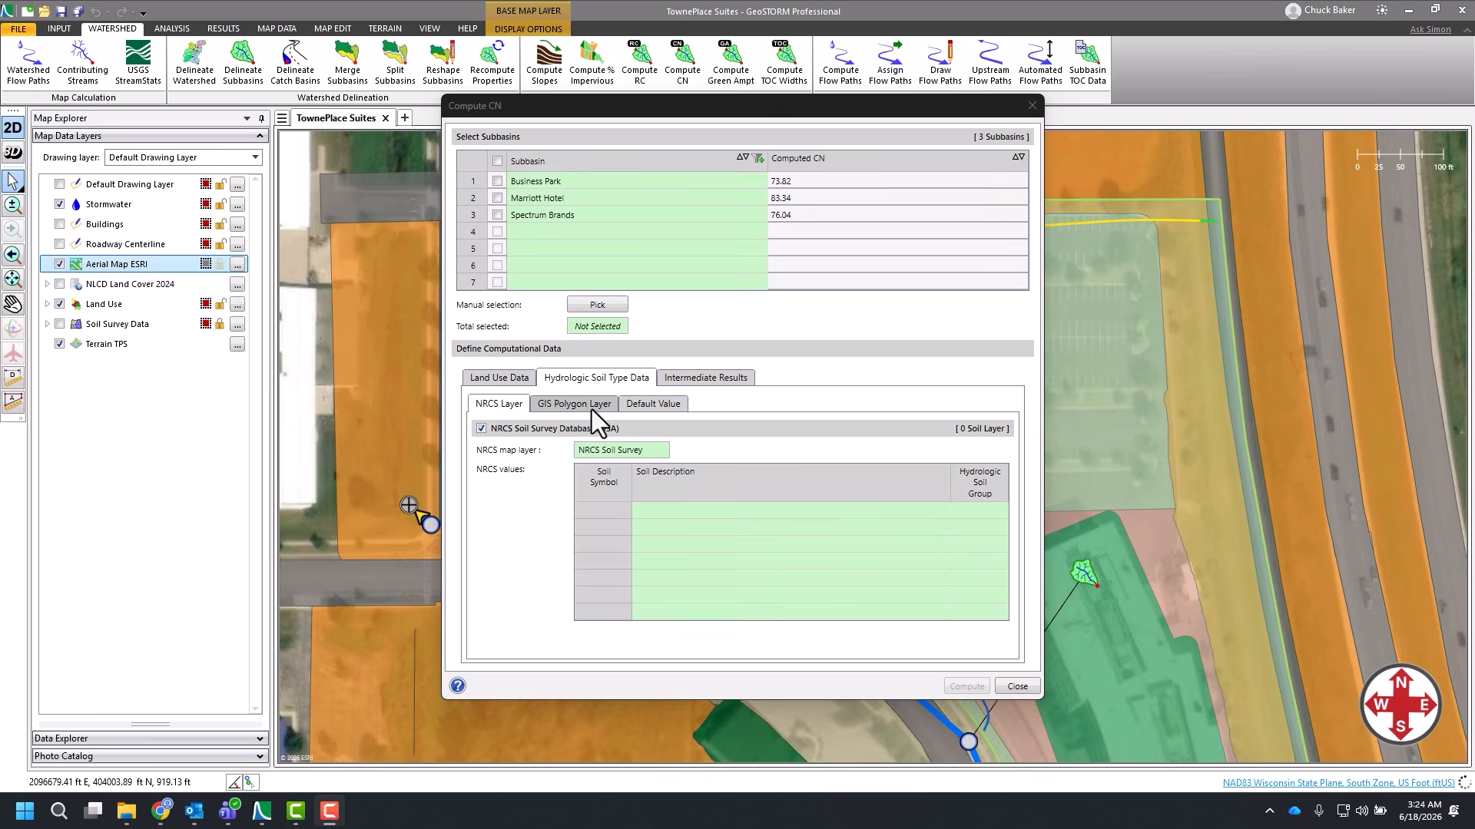
Review the GIS polygon soil layer settings and the available default hydrologic soil groups, keeping group C.
{"action": "left_click", "coordinate": [591, 408]}
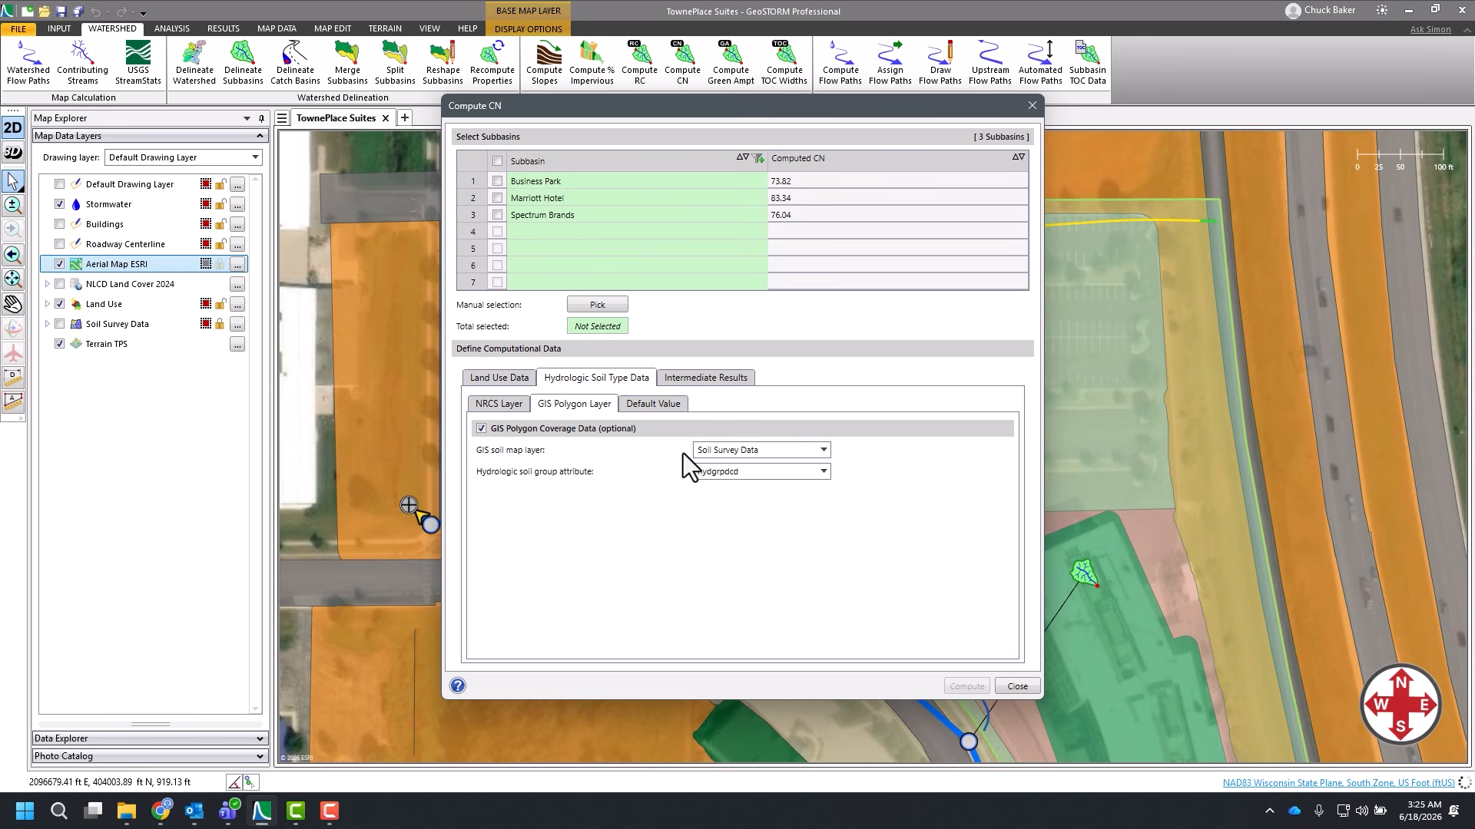
{"action": "left_click", "coordinate": [673, 408]}
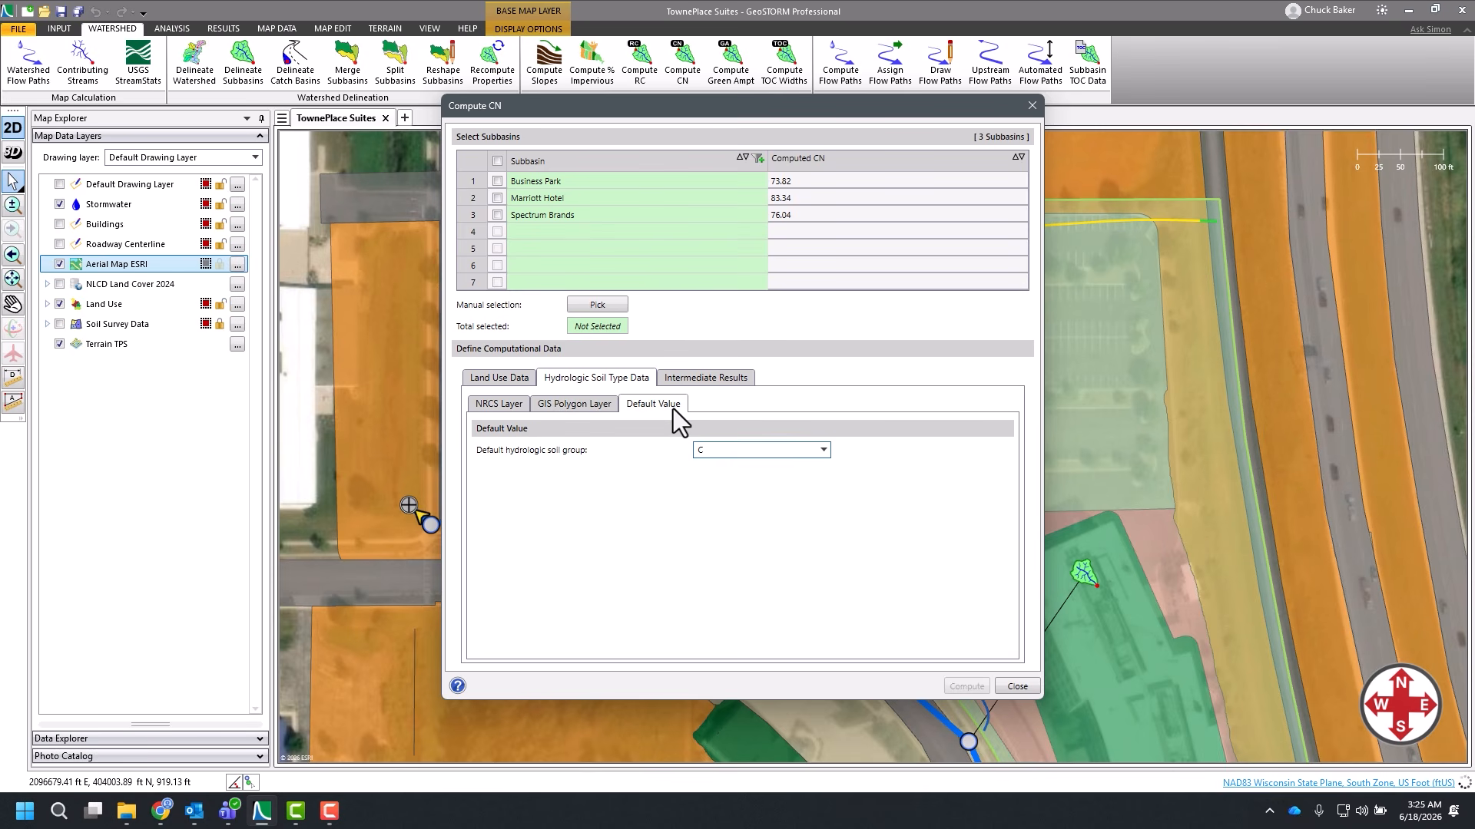
{"action": "left_click", "coordinate": [758, 450]}
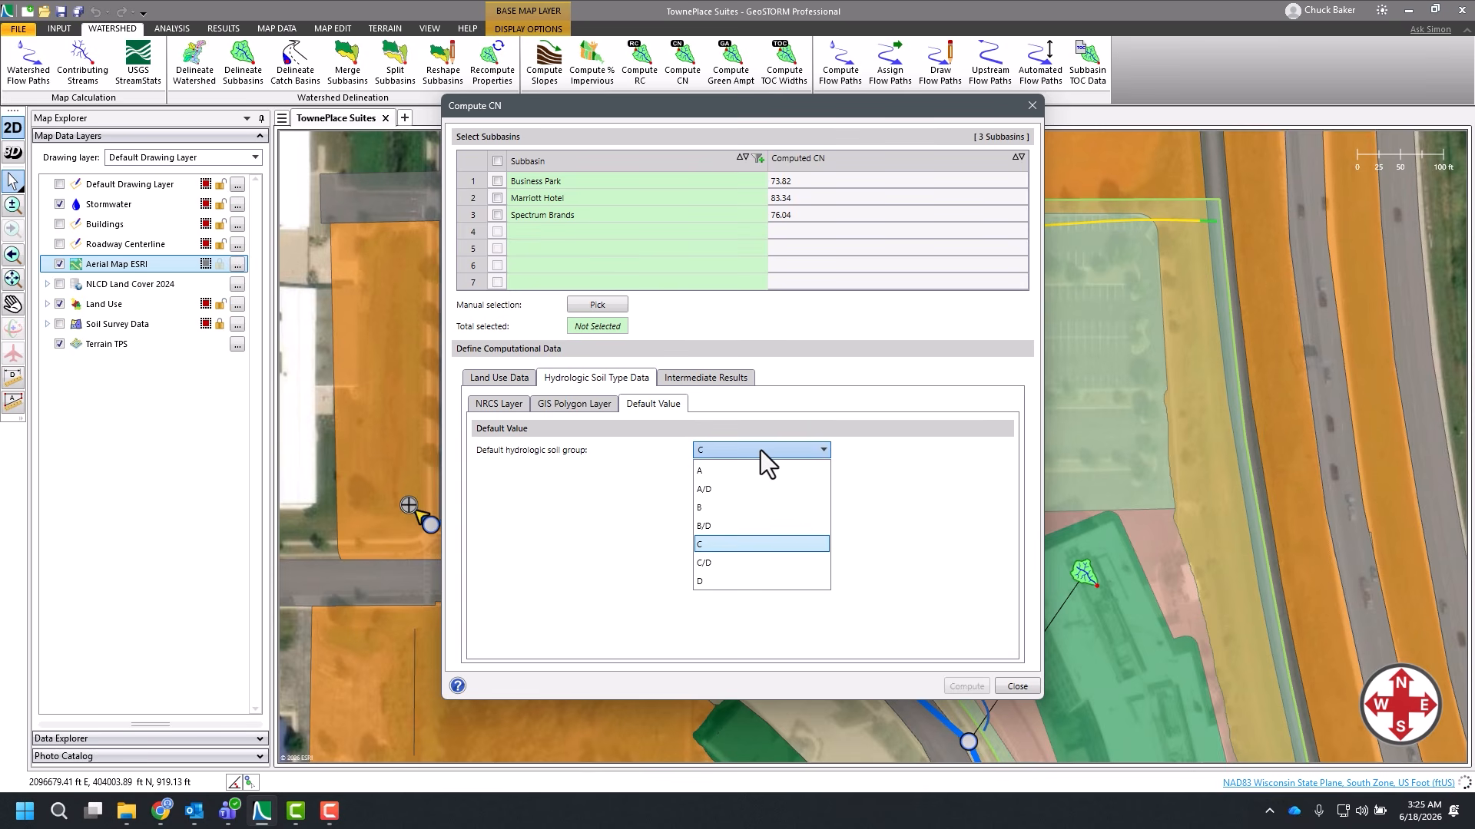
{"action": "left_click", "coordinate": [760, 450]}
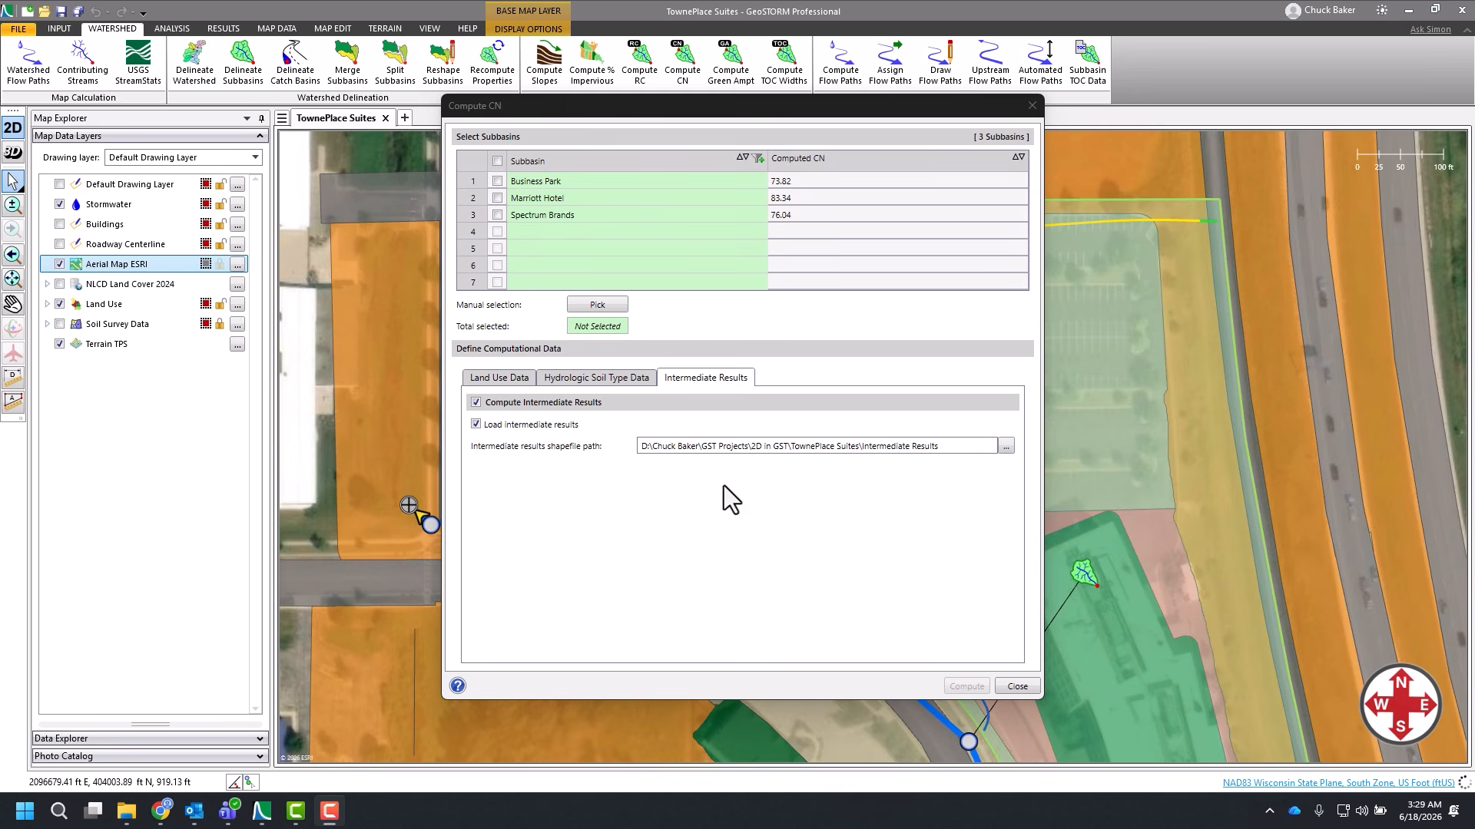
Use the Intermediate Results folder for the result shapefiles, and compute the curve numbers for all three subbasins.
{"action": "left_click", "coordinate": [1007, 450]}
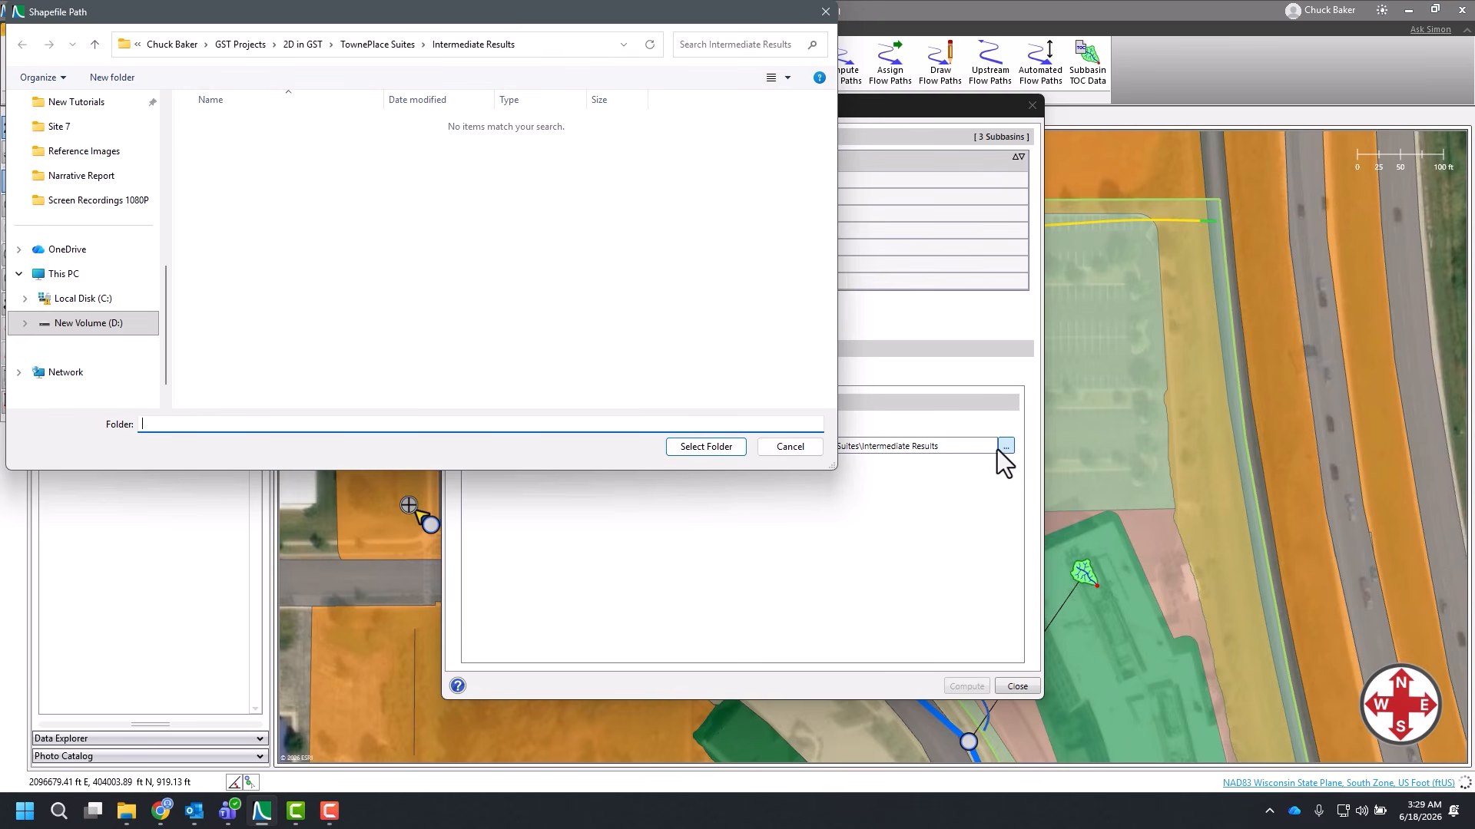
{"action": "left_click", "coordinate": [735, 449]}
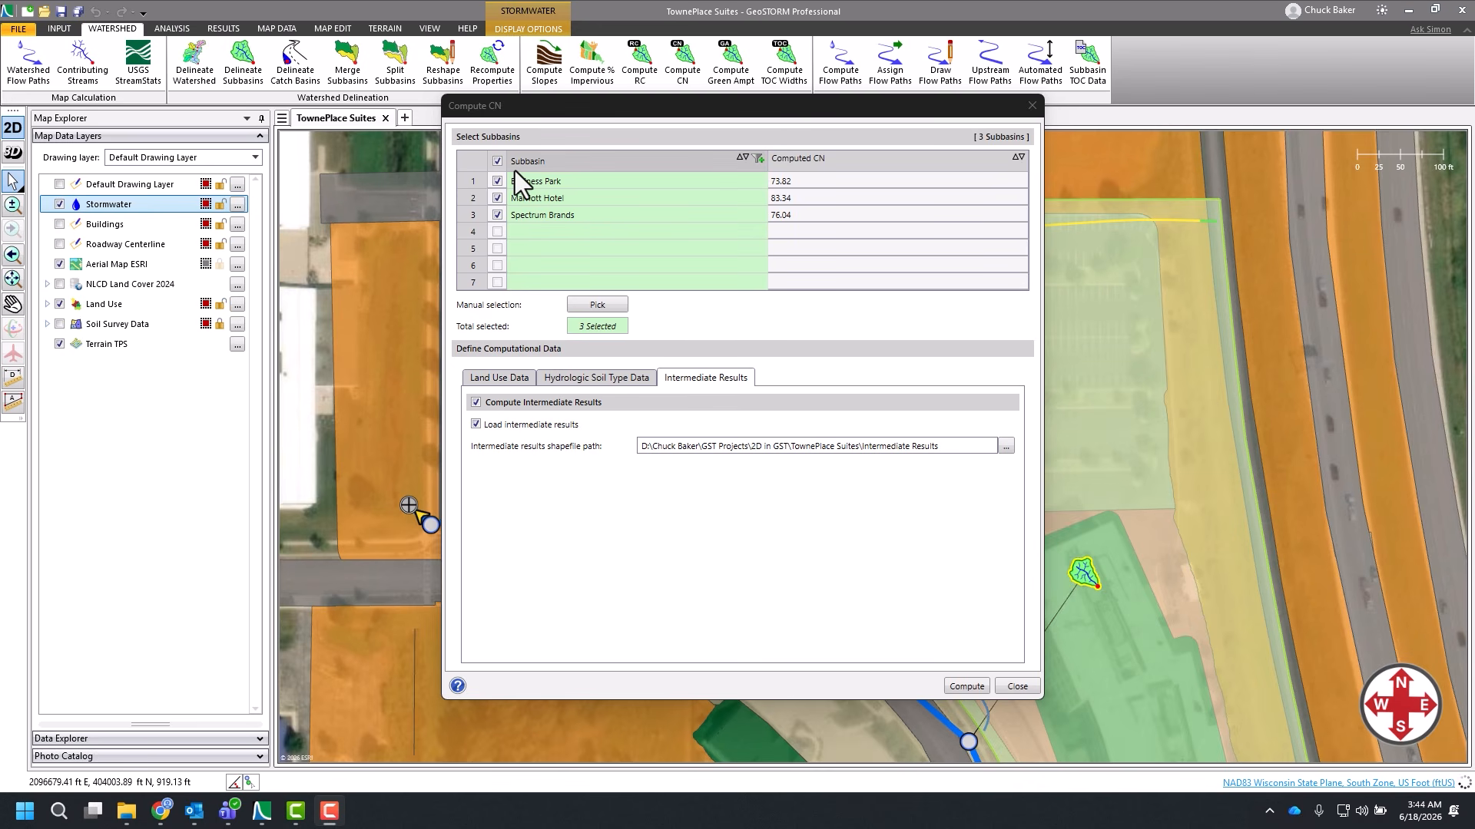
{"action": "left_click", "coordinate": [955, 692]}
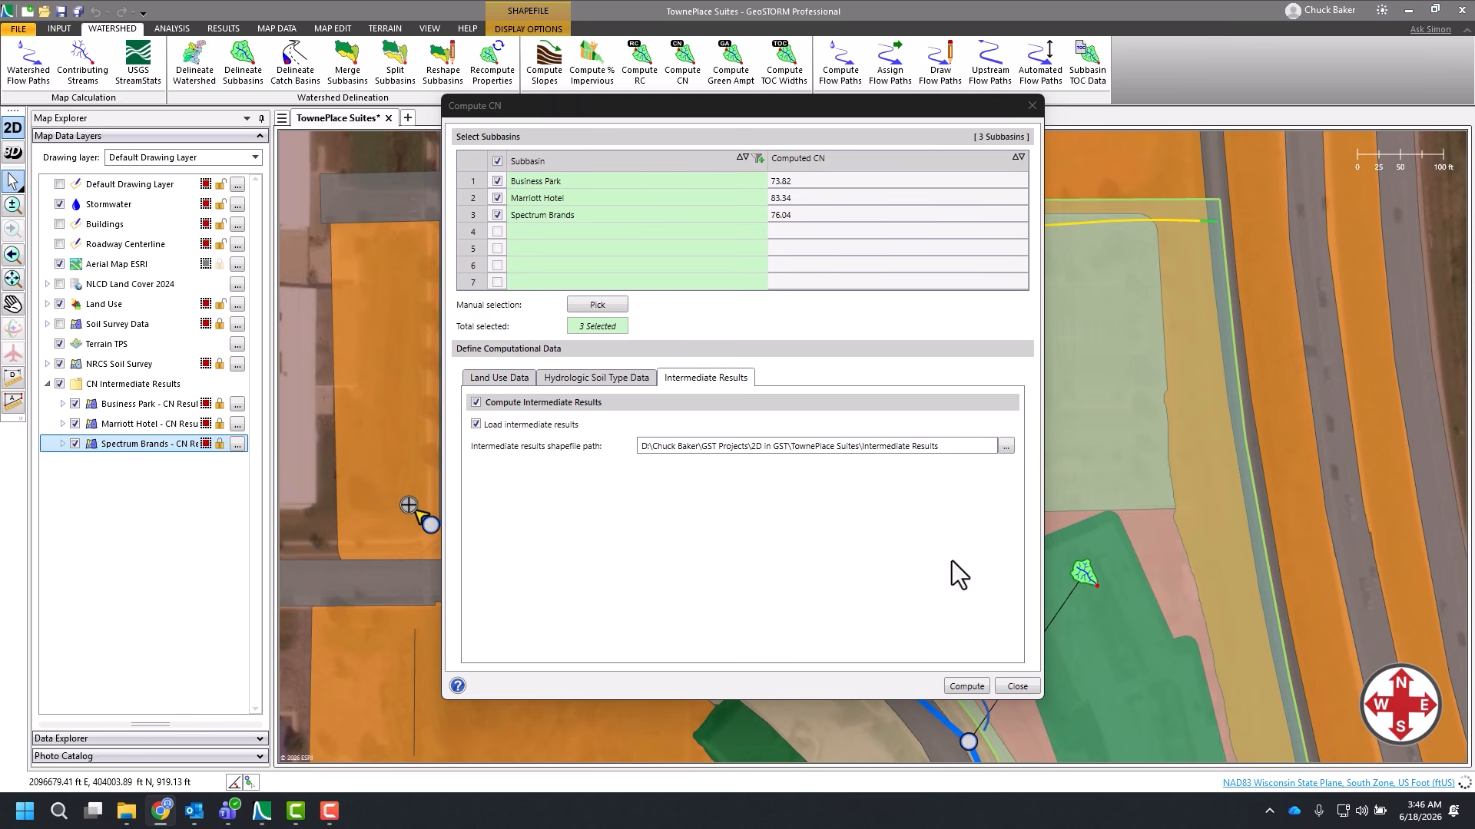
{"action": "left_click", "coordinate": [1008, 687]}
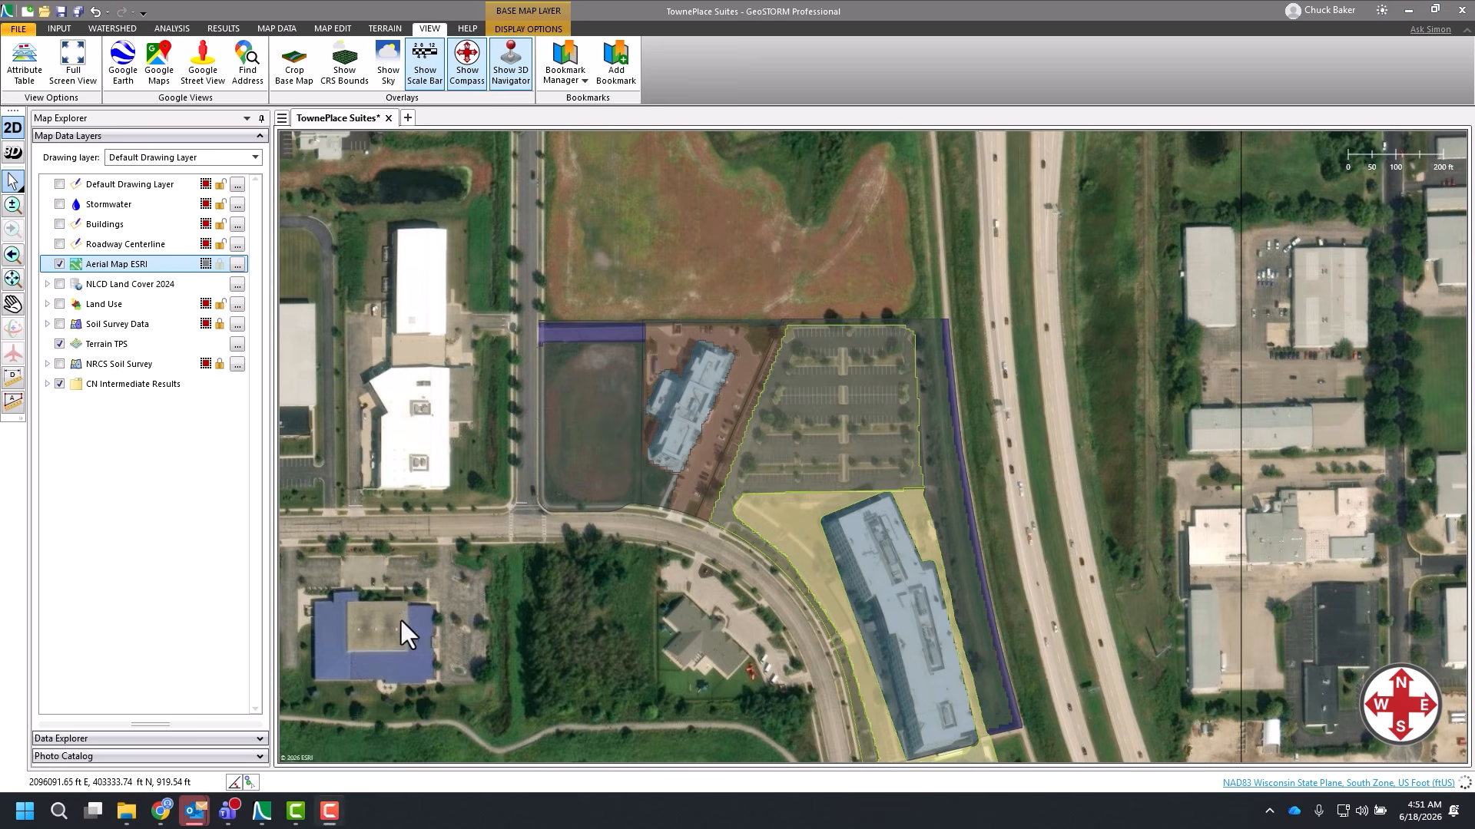
Inspect the computed result polygons over the aerial map, and review the NRCS Soil Survey and NLCD Land Cover 2024 legends.
{"action": "left_click_drag", "start_coordinate": [401, 620], "coordinate": [387, 531]}
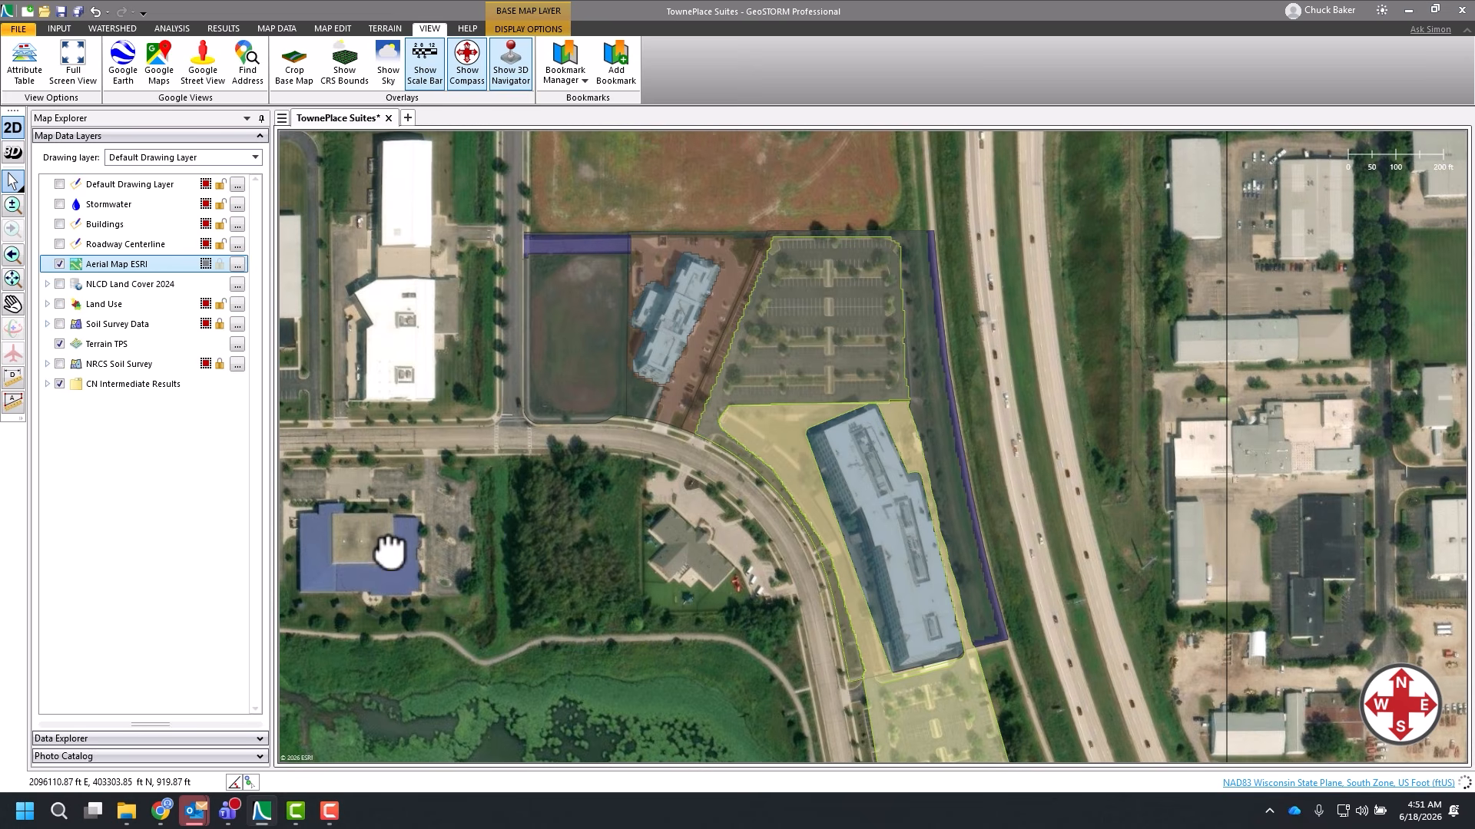
{"action": "left_click", "coordinate": [431, 536]}
{"action": "scroll", "coordinate": [558, 532], "scroll_direction": "up", "scroll_amount": 2}
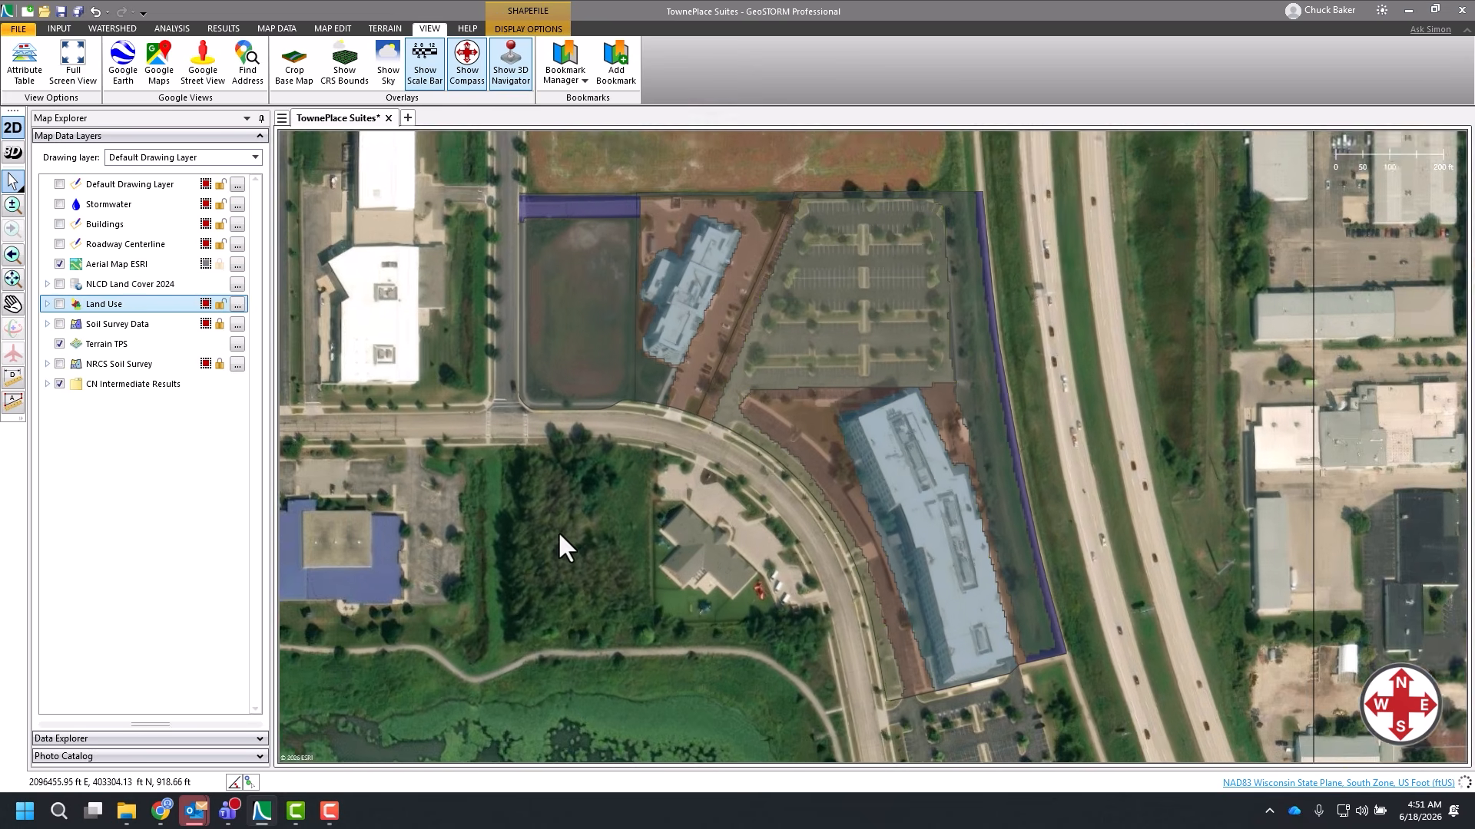
{"action": "left_click_drag", "start_coordinate": [579, 529], "coordinate": [563, 578]}
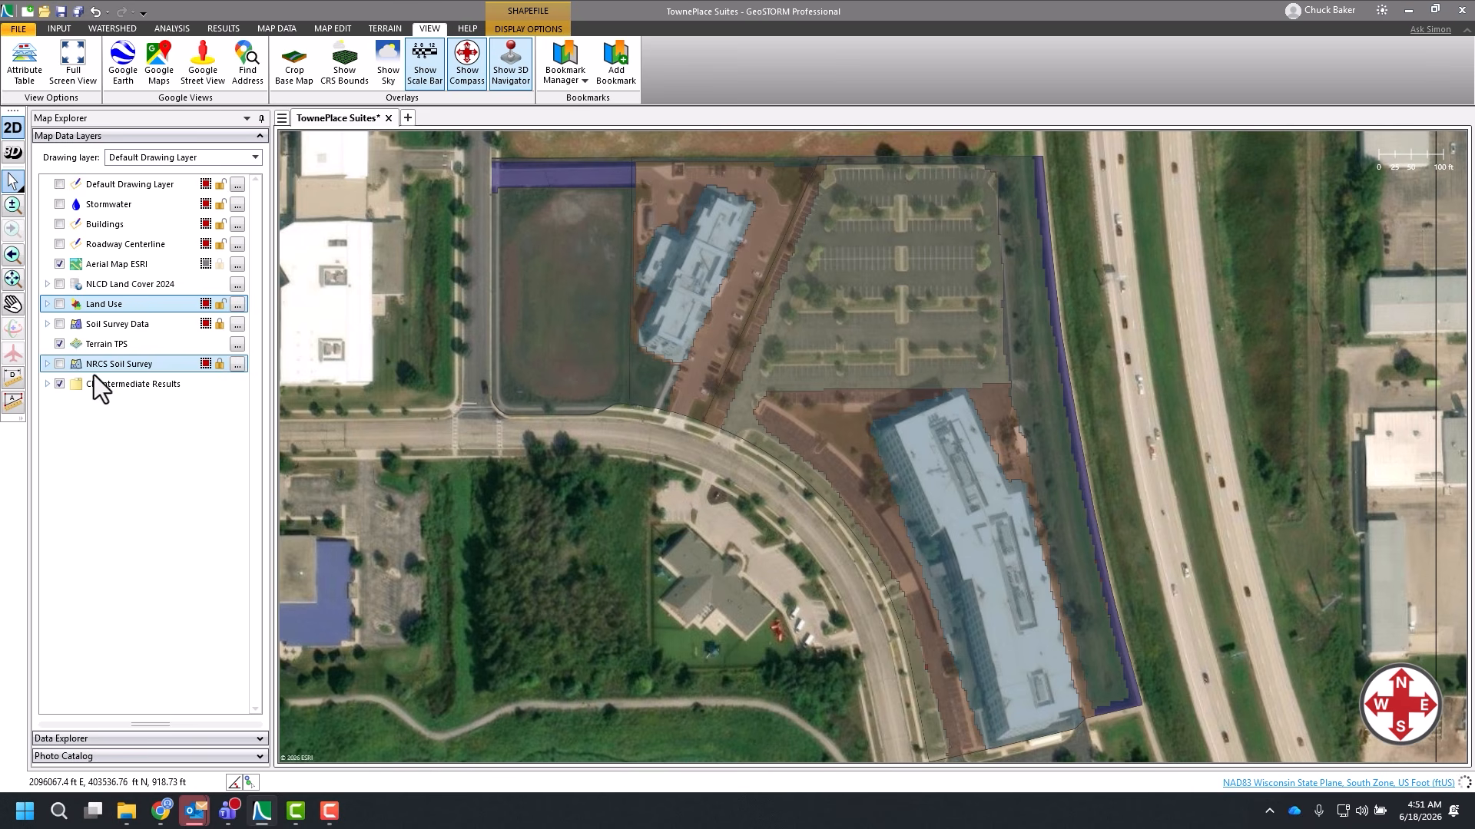
{"action": "left_click", "coordinate": [47, 364]}
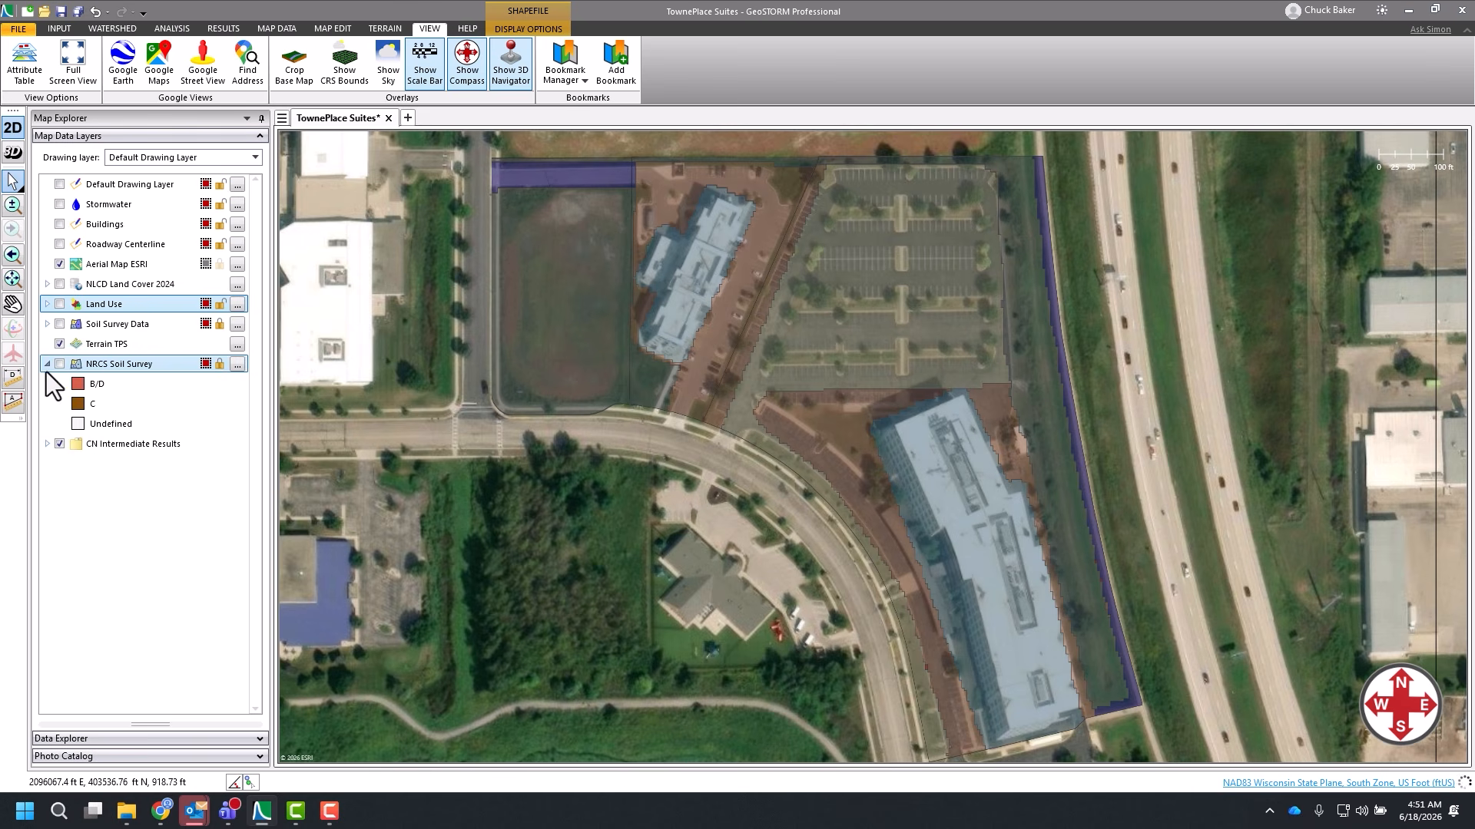
{"action": "left_click", "coordinate": [46, 284]}
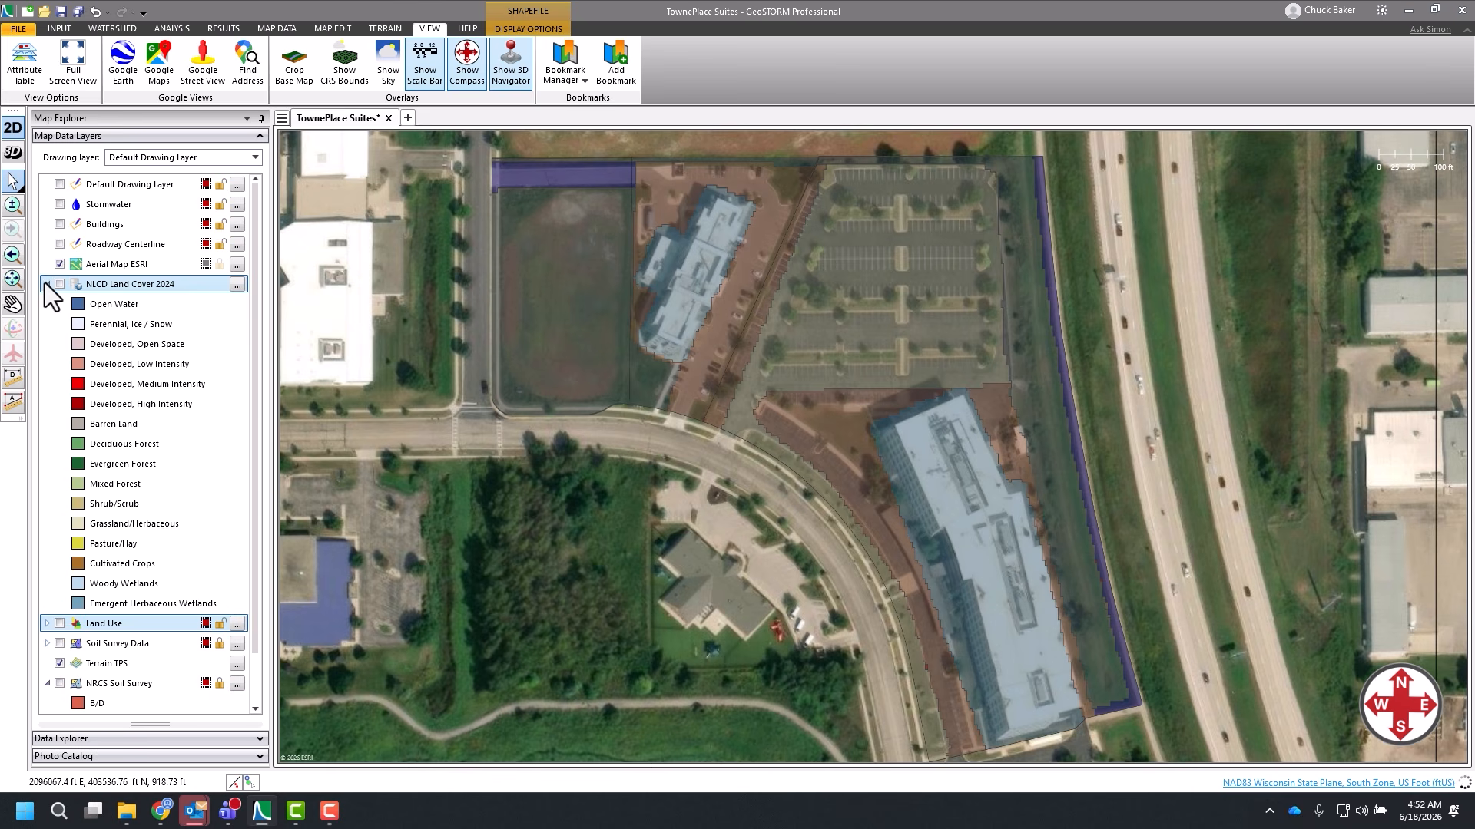
{"action": "left_click", "coordinate": [47, 285]}
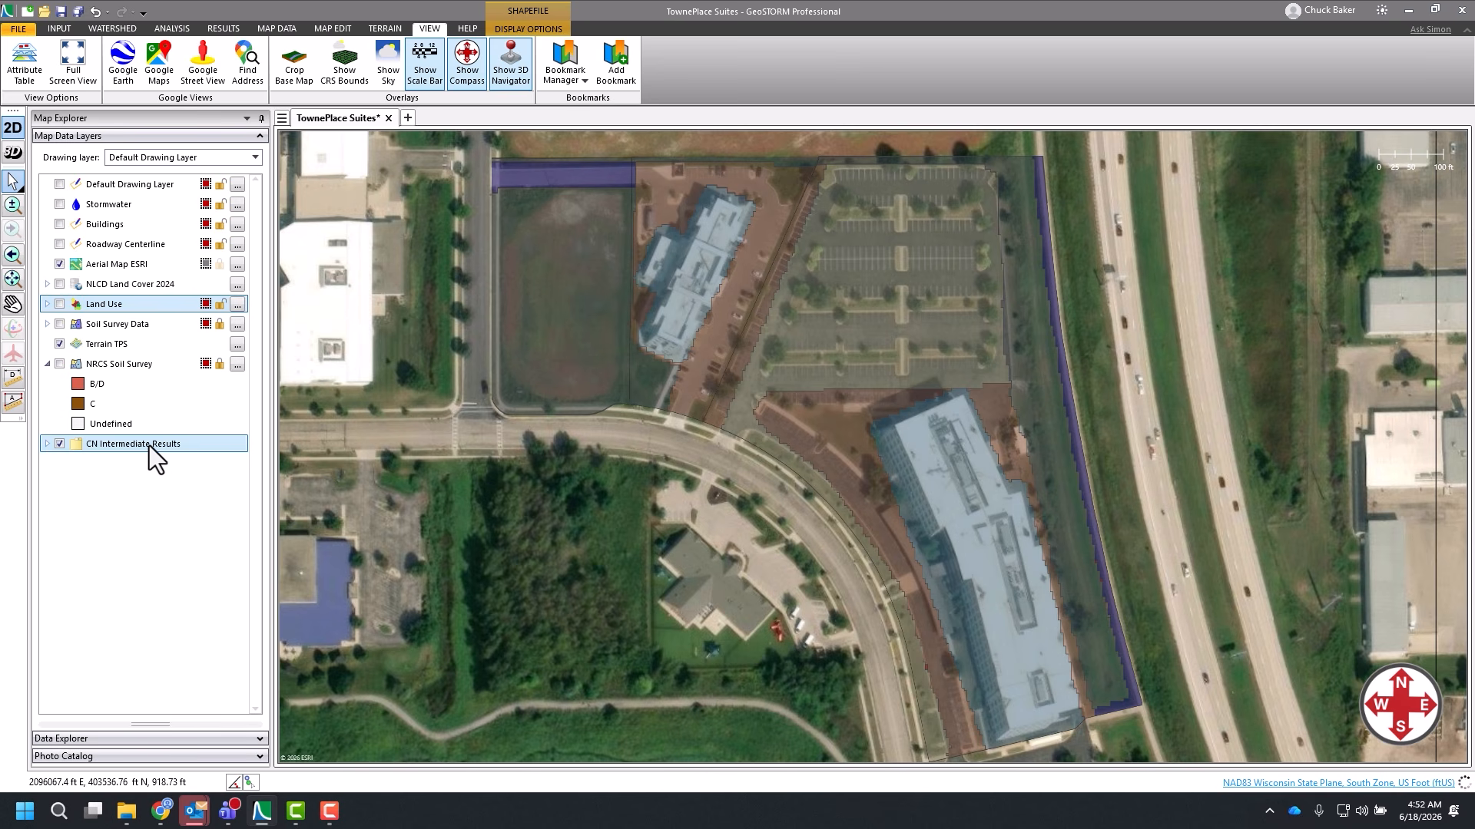
Expand the CN Intermediate Results group and hide the Aerial Map ESRI layer so the result polygons stand alone.
{"action": "left_click", "coordinate": [47, 445]}
{"action": "scroll", "coordinate": [160, 514], "scroll_direction": "down", "scroll_amount": 1}
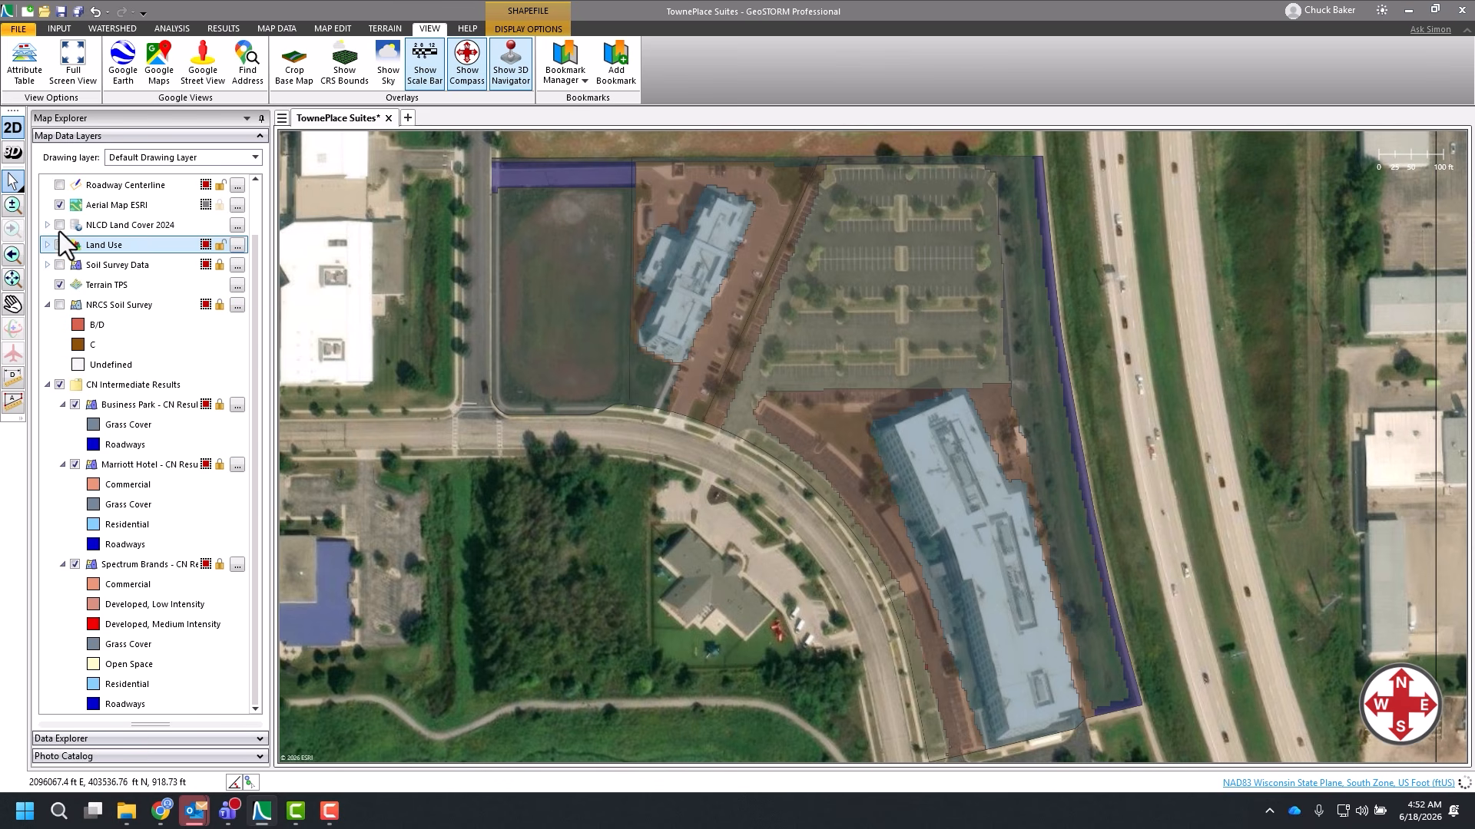
{"action": "left_click", "coordinate": [61, 204]}
{"action": "scroll", "coordinate": [61, 203], "scroll_direction": "up", "scroll_amount": 1}
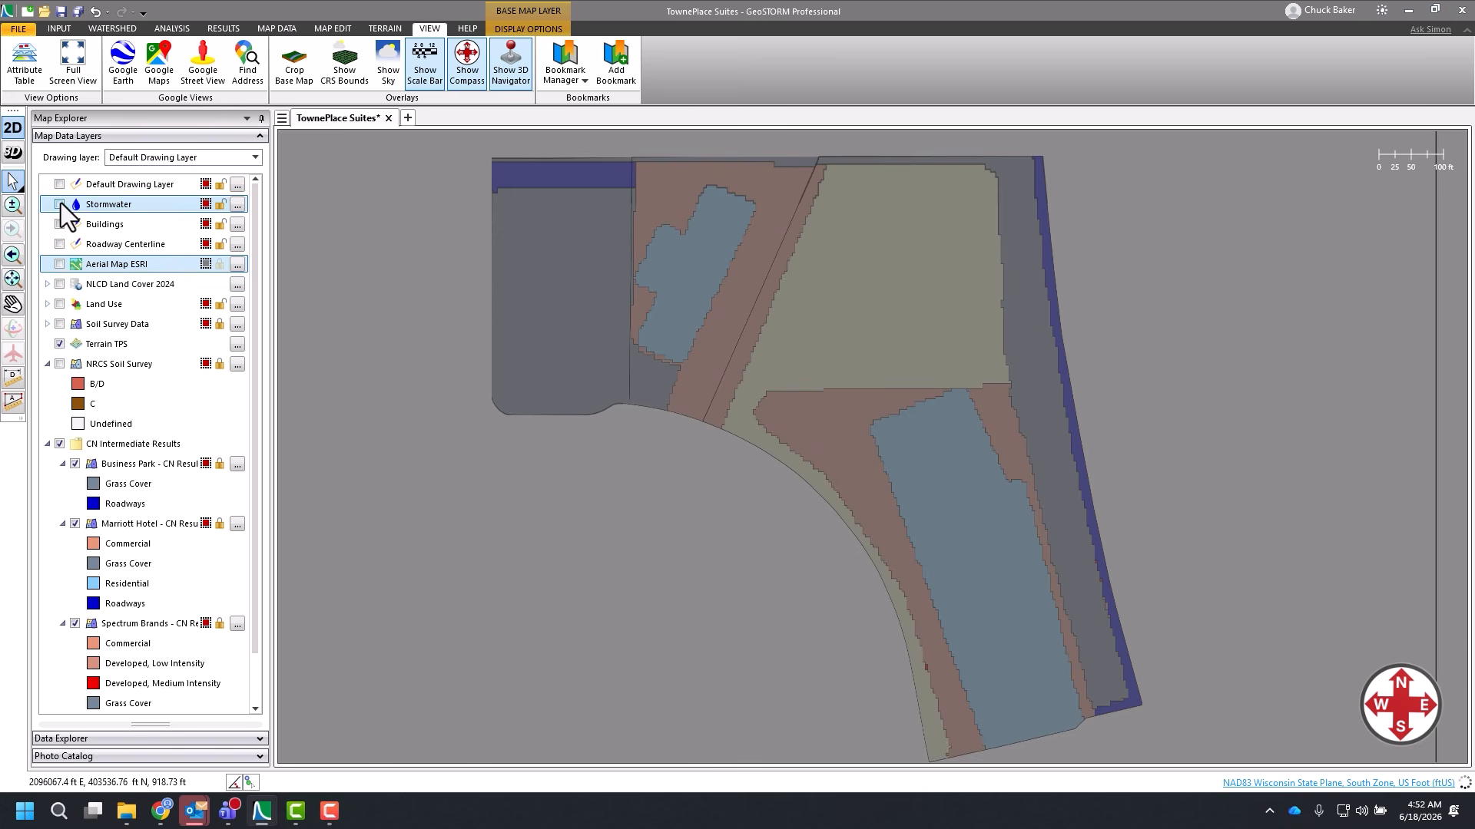
{"action": "left_click_drag", "start_coordinate": [437, 459], "coordinate": [435, 464]}
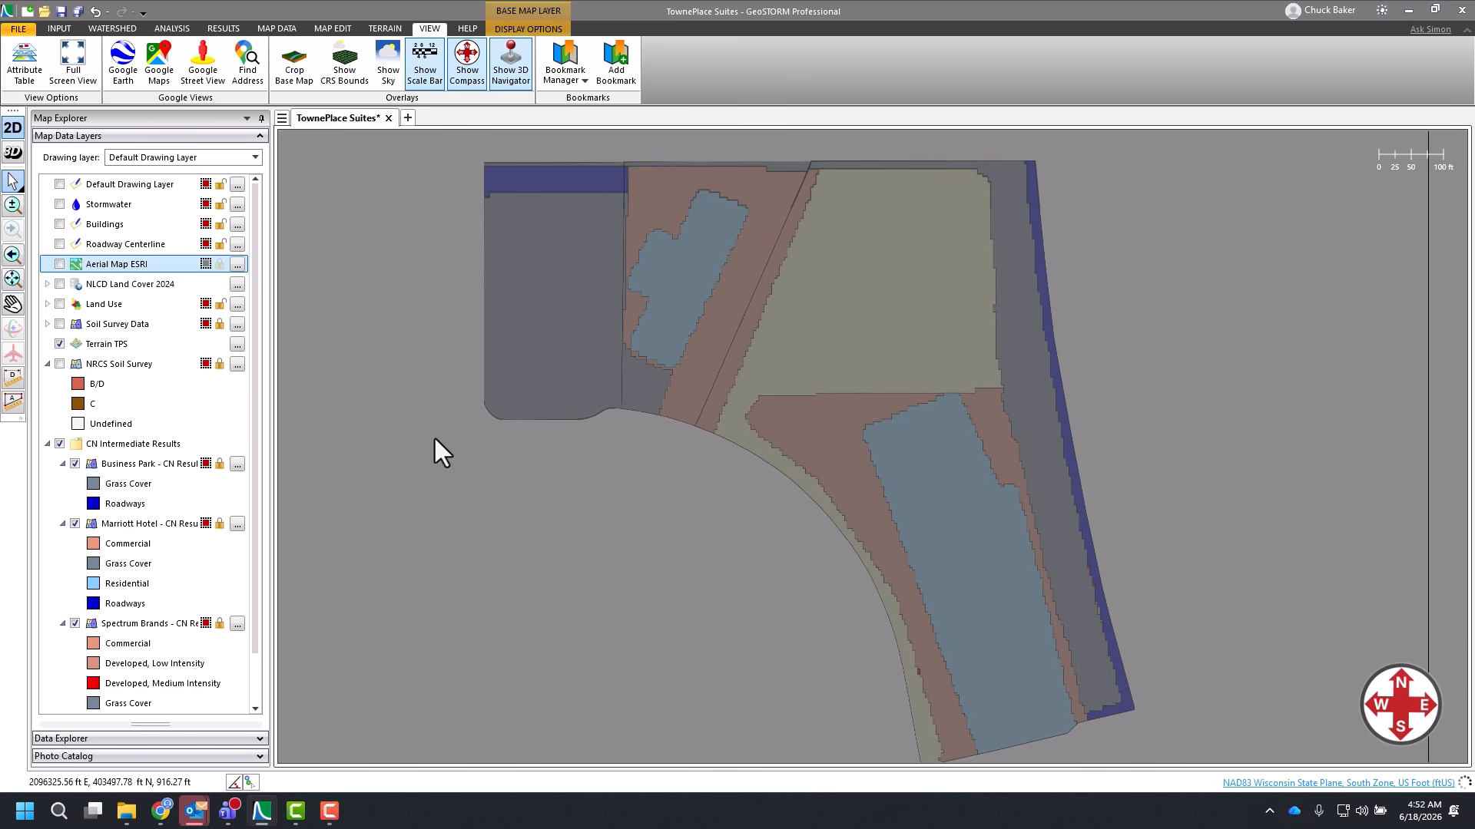
Open the Data Explorer and inspect the attributes of the large Grass Cover polygon in the Business Park CN results.
{"action": "left_click", "coordinate": [187, 443]}
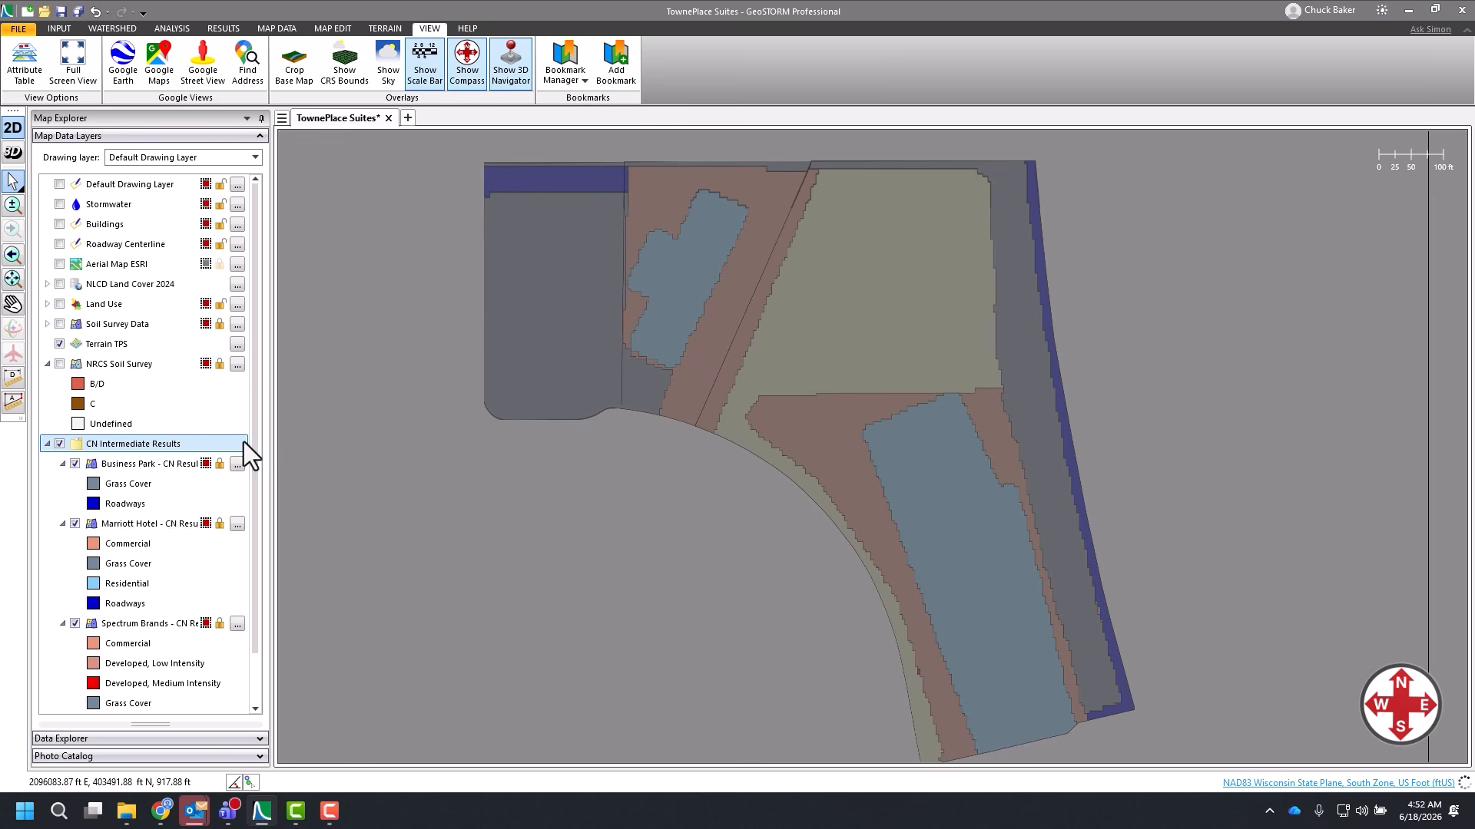
{"action": "left_click", "coordinate": [233, 739]}
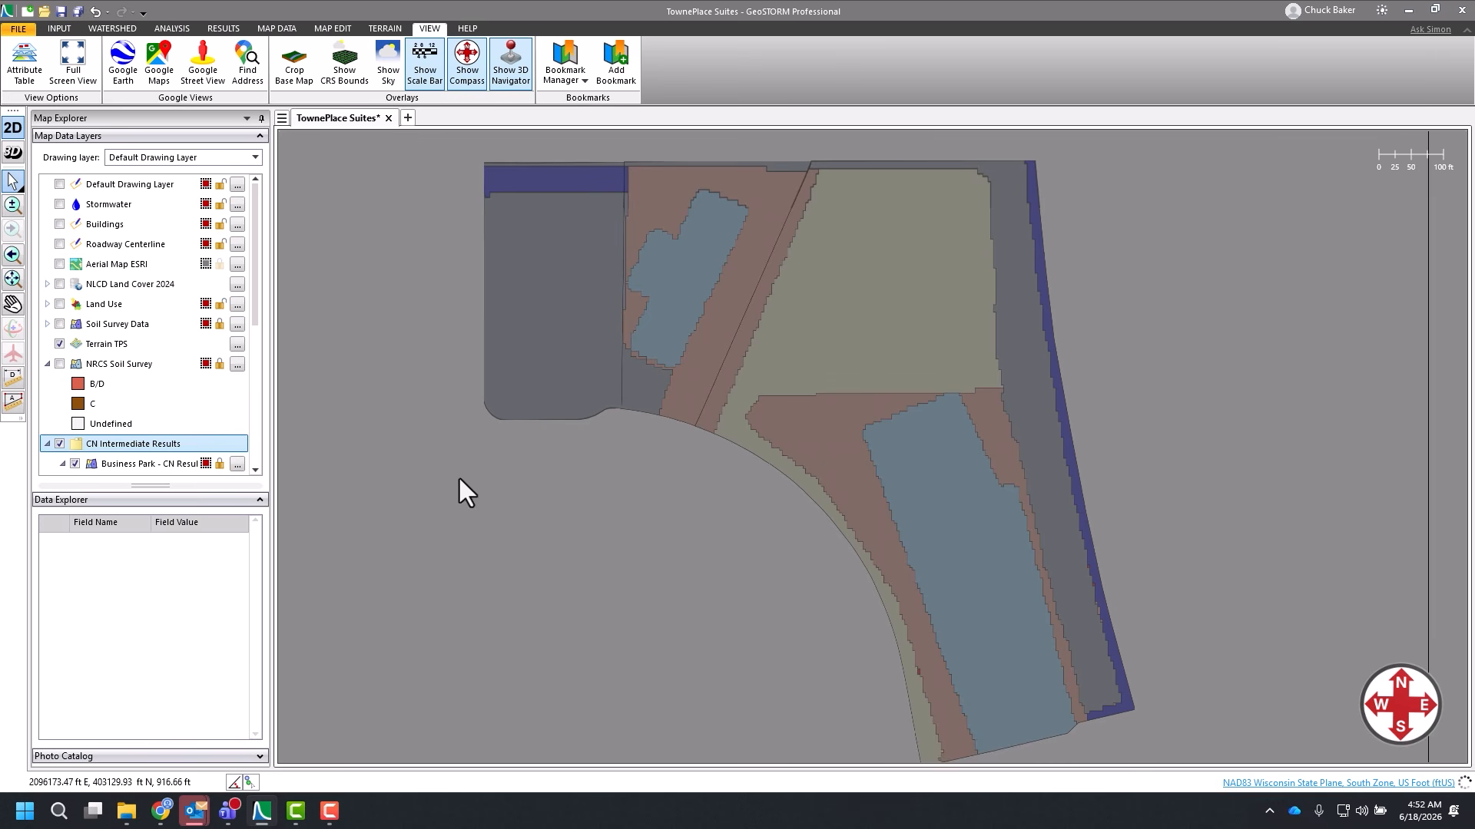
{"action": "left_click", "coordinate": [531, 395]}
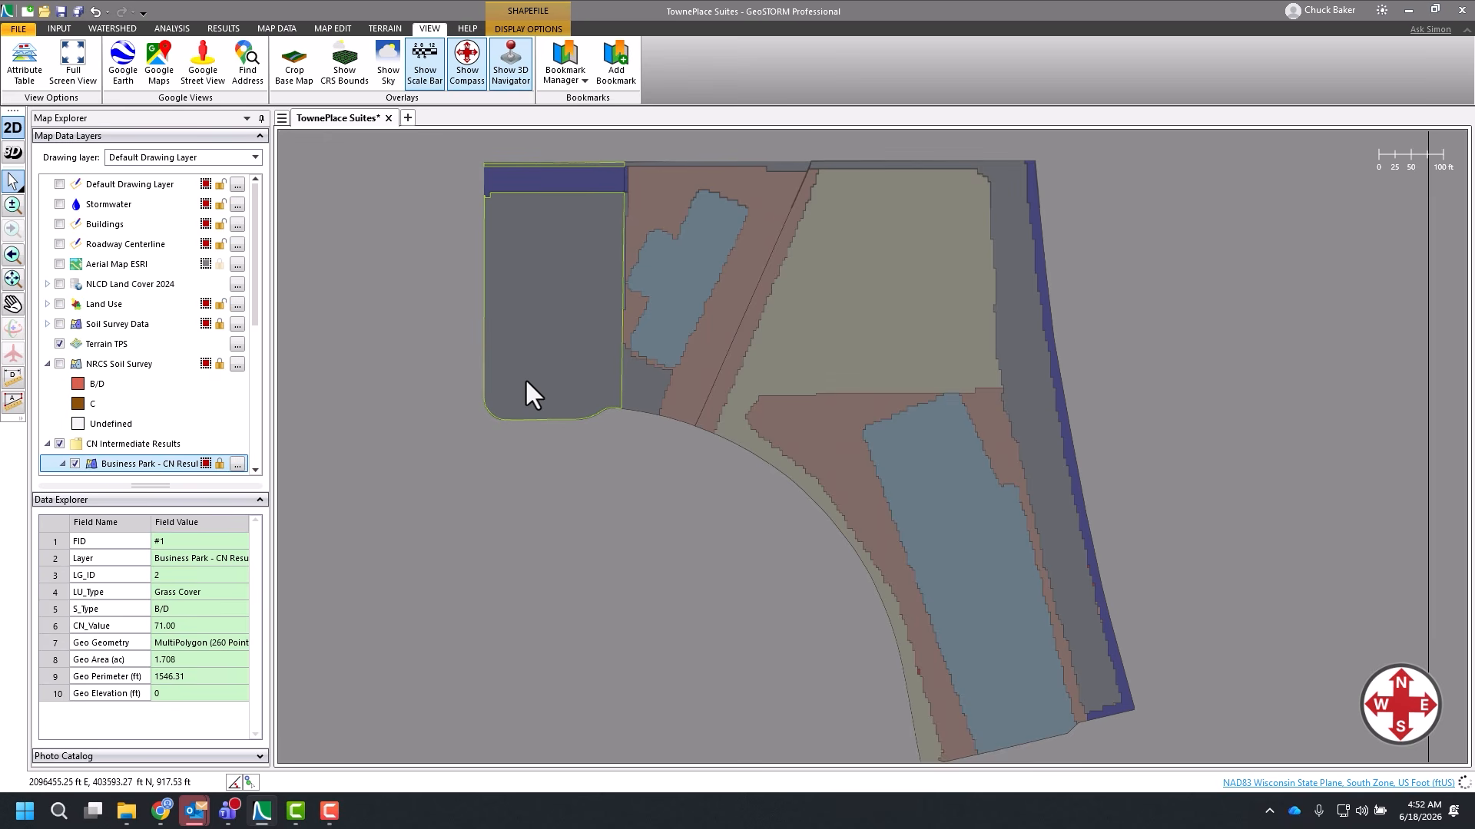
Open the attribute table from the CN Intermediate Results group and look through its data layer choices.
{"action": "left_click", "coordinate": [130, 442]}
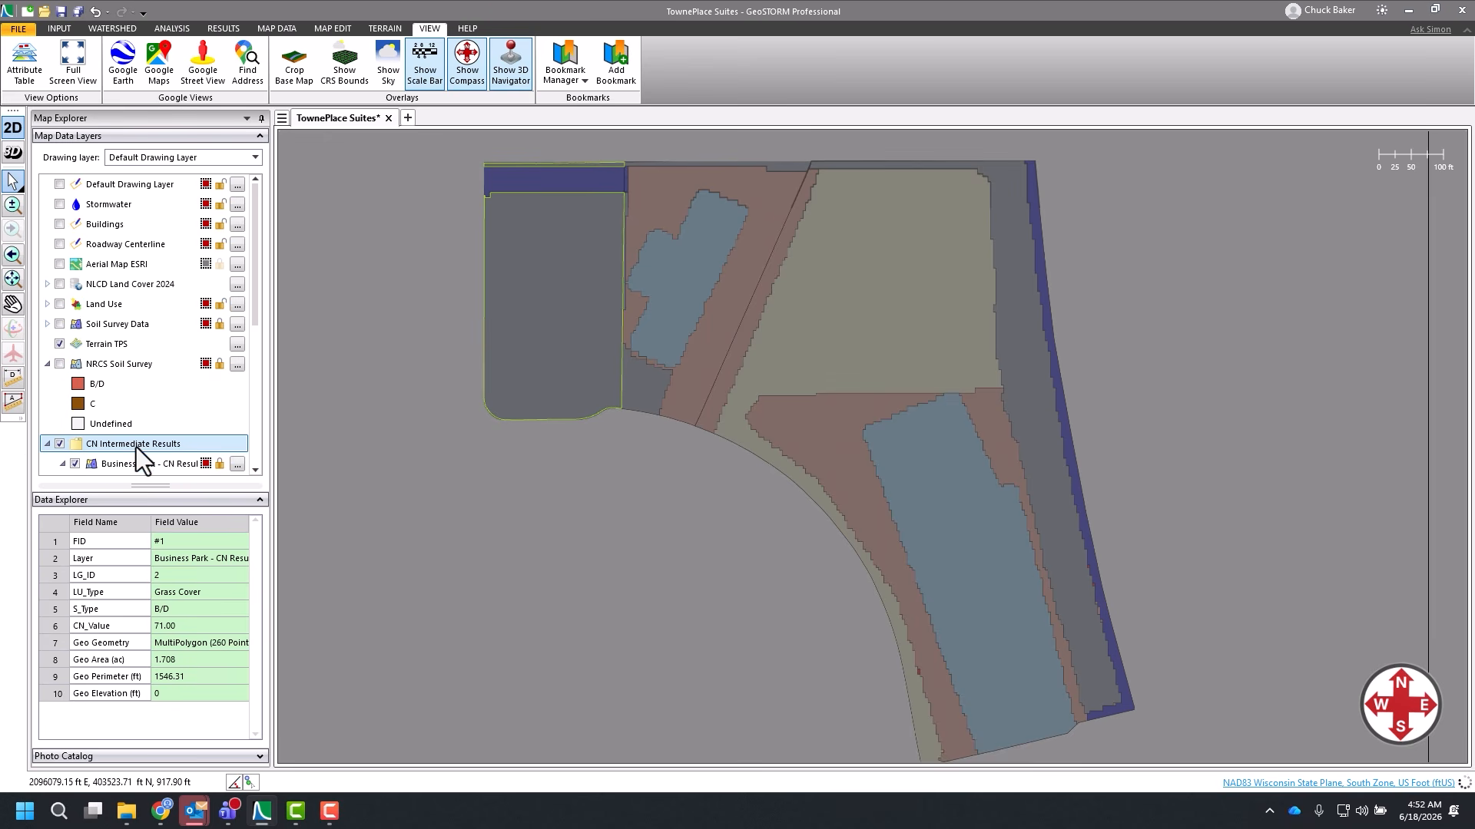
{"action": "left_click", "coordinate": [39, 66]}
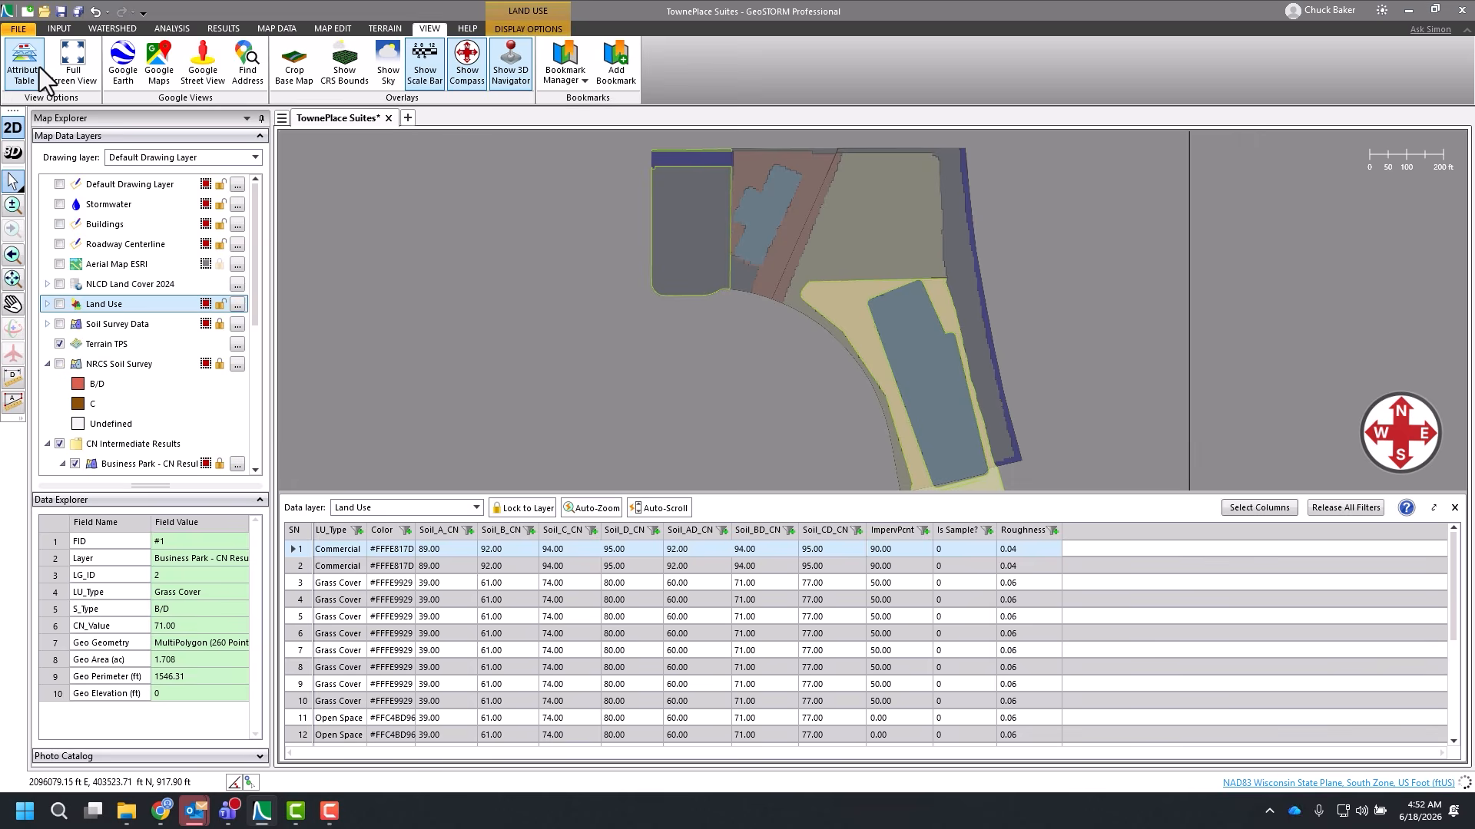
{"action": "left_click", "coordinate": [408, 503]}
{"action": "left_click", "coordinate": [398, 584]}
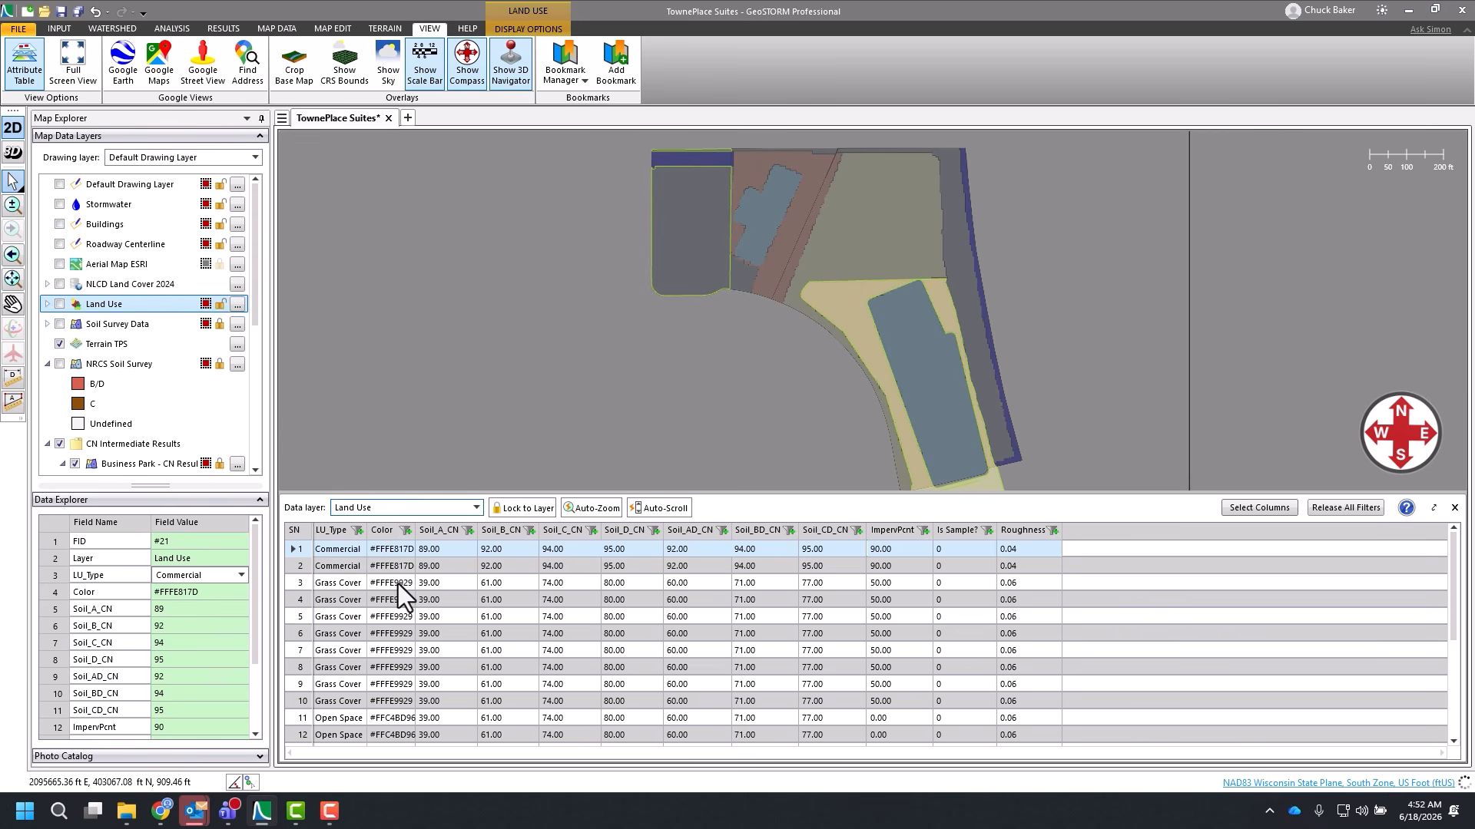